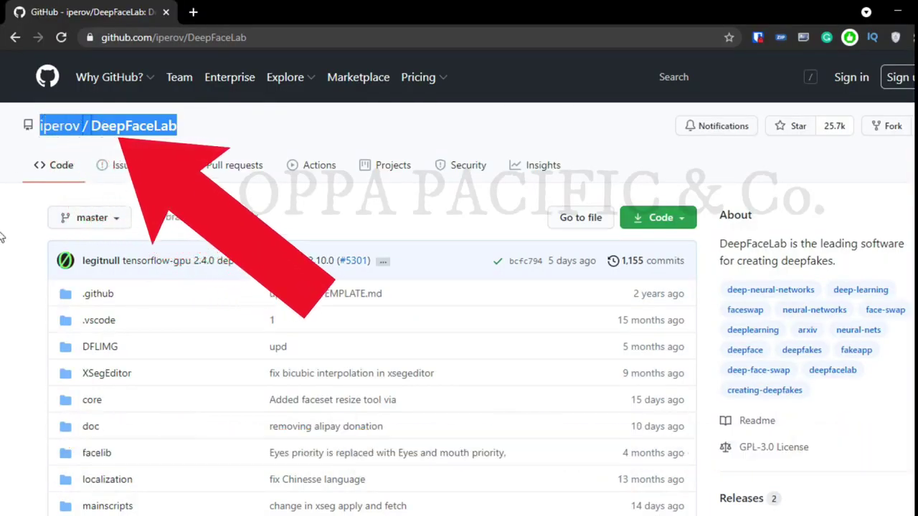
# Step: Add the DeepFaceLab Windows release from the README's magnet link to µTorrent with default settings
pyautogui.click(6, 263)
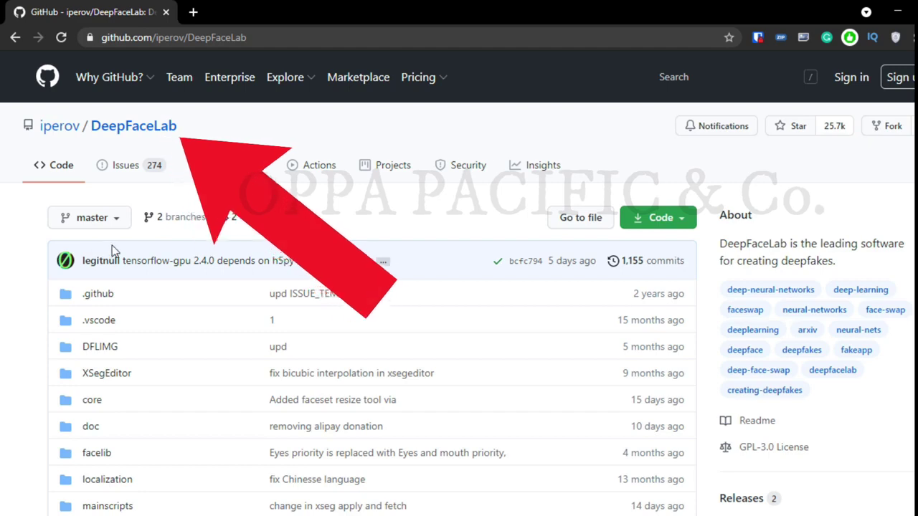
pyautogui.scroll(-3, 302, 227)
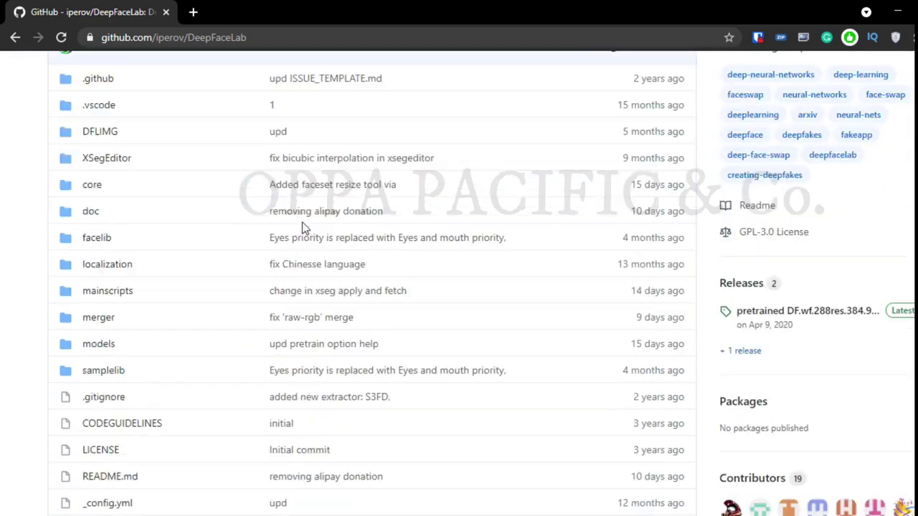
pyautogui.scroll(-15, 292, 223)
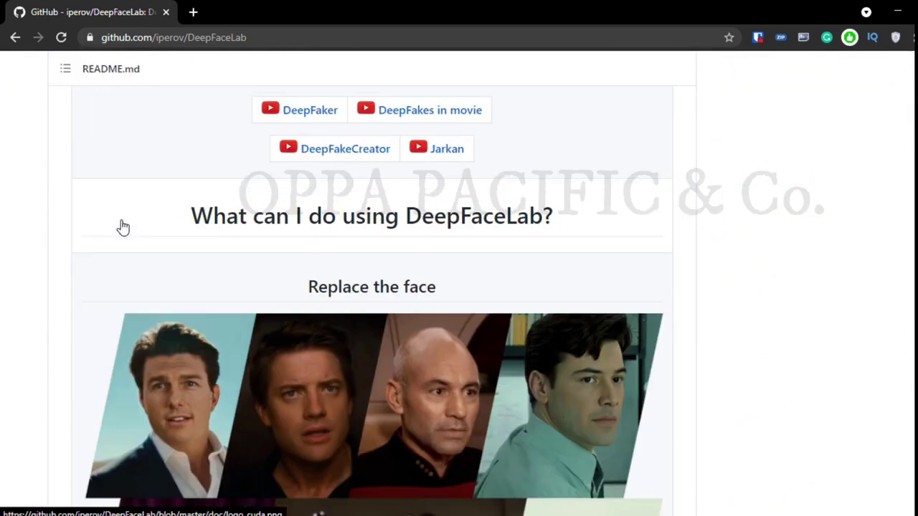
pyautogui.scroll(-20, 123, 226)
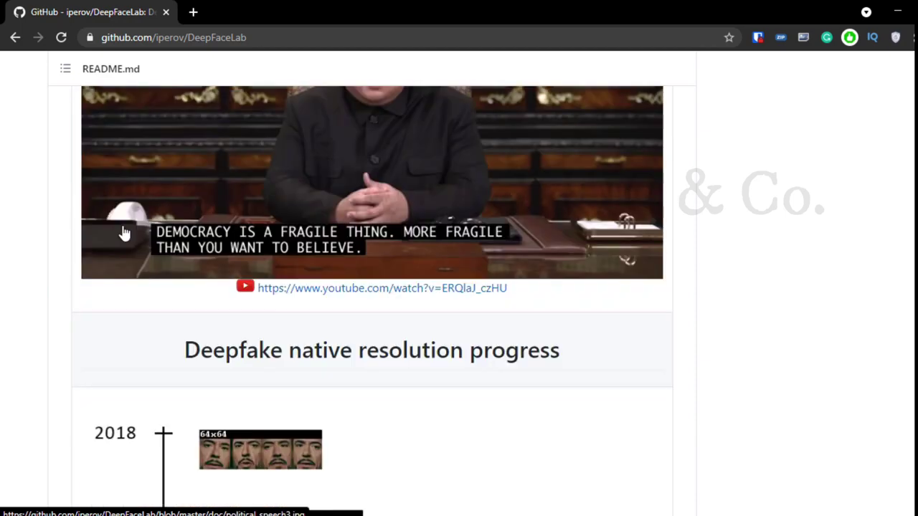
pyautogui.scroll(-15, 122, 236)
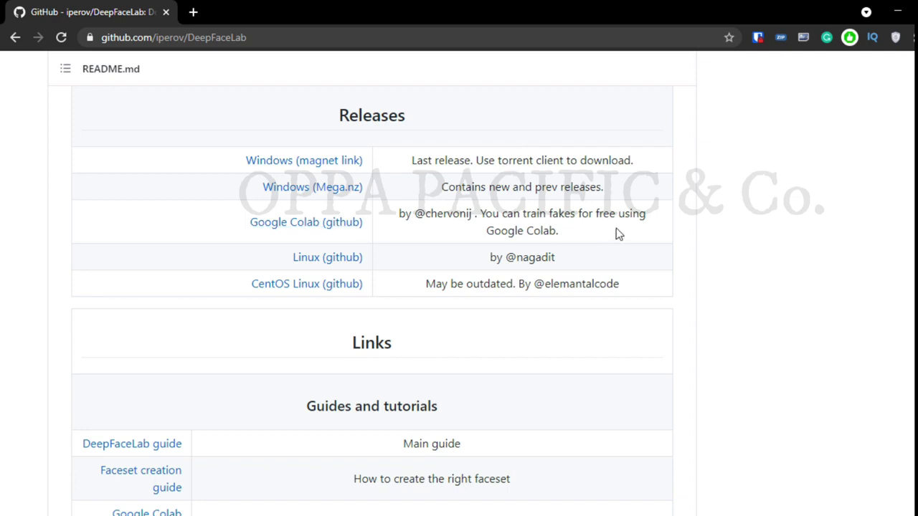
pyautogui.click(343, 163)
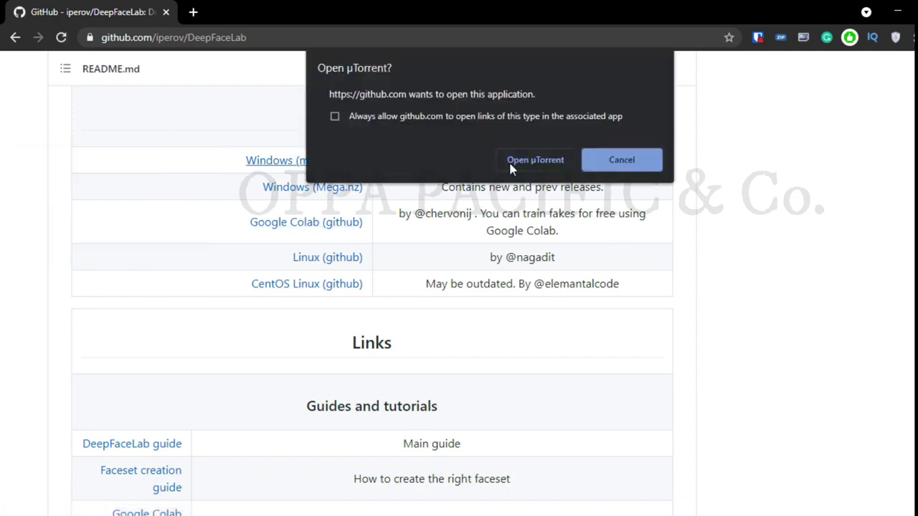
pyautogui.click(530, 161)
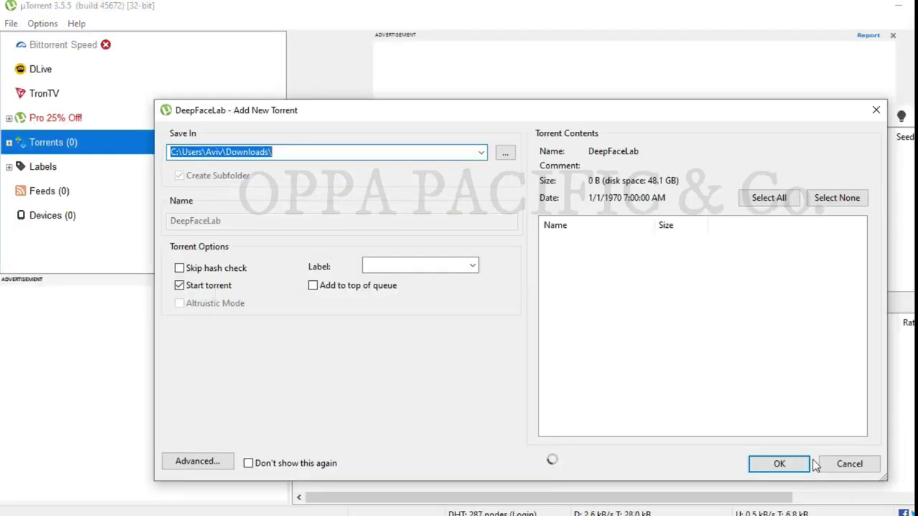
pyautogui.click(780, 464)
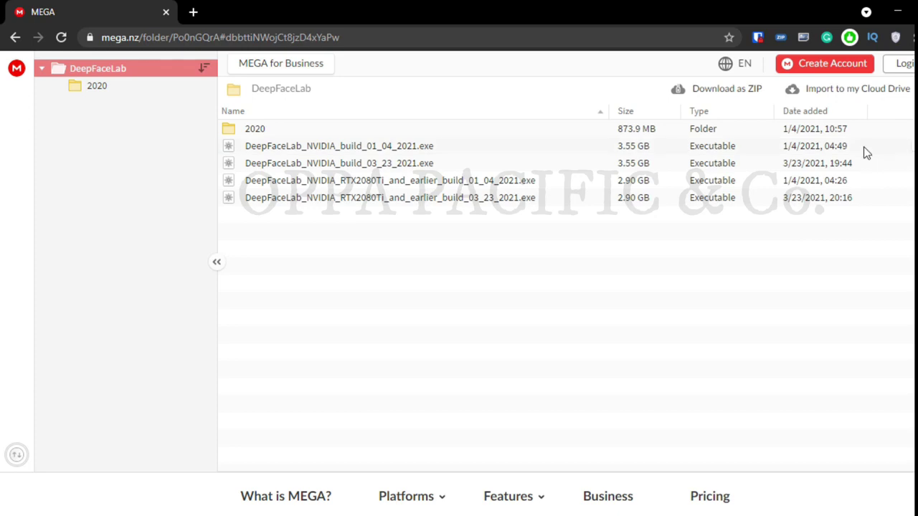
# Step: On MEGA, accept cookies and start a Standard Download of the 3.55 GB NVIDIA build
pyautogui.click(371, 164)
pyautogui.rightClick(380, 161)
pyautogui.moveTo(423, 203)
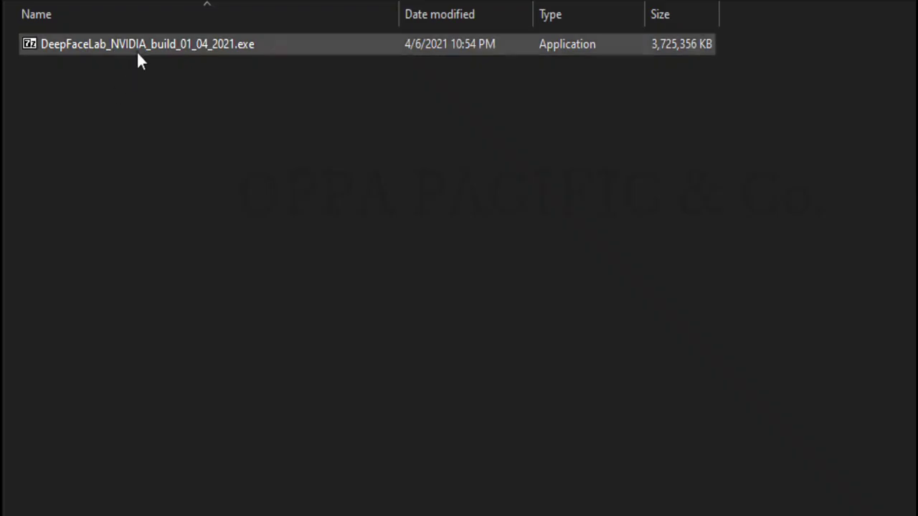
# Step: Cancel the self-extractor and extract the DeepFaceLab_NVIDIA build archive with 7-Zip Extract Here
pyautogui.doubleClick(136, 50)
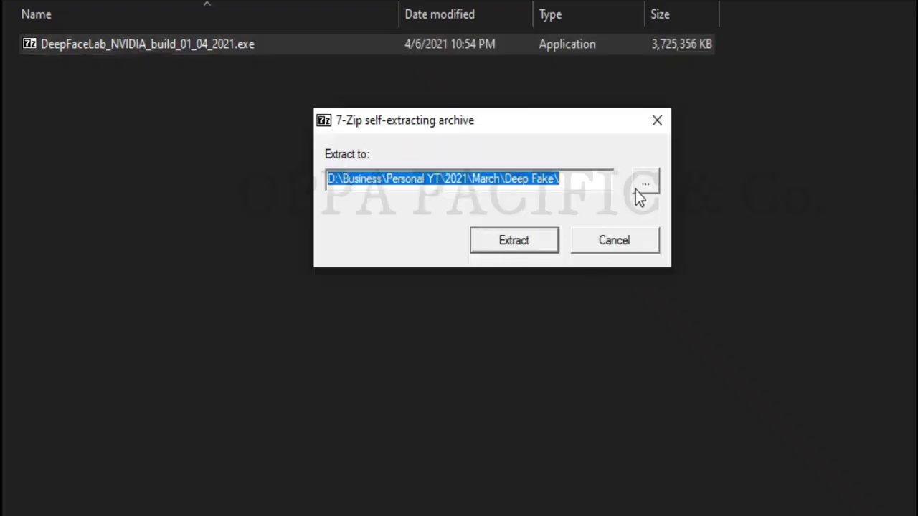
pyautogui.click(610, 247)
pyautogui.rightClick(206, 47)
pyautogui.moveTo(288, 159)
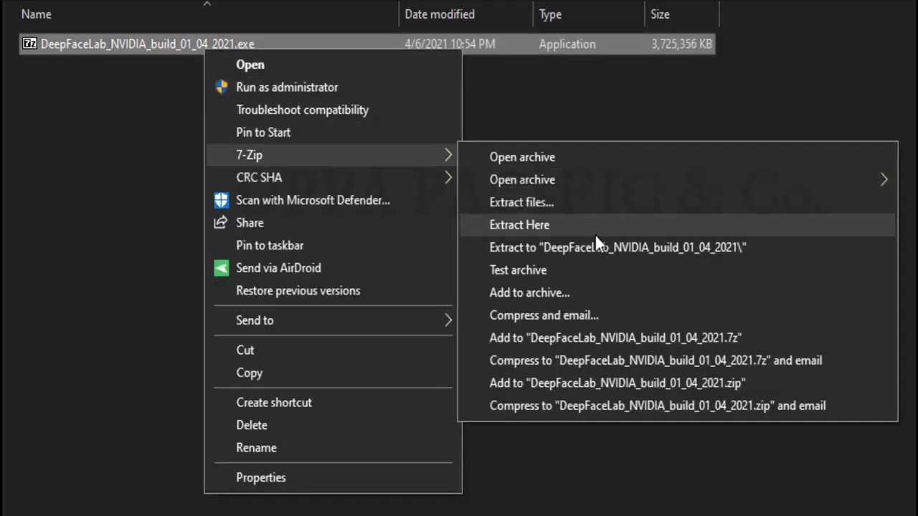
pyautogui.click(602, 247)
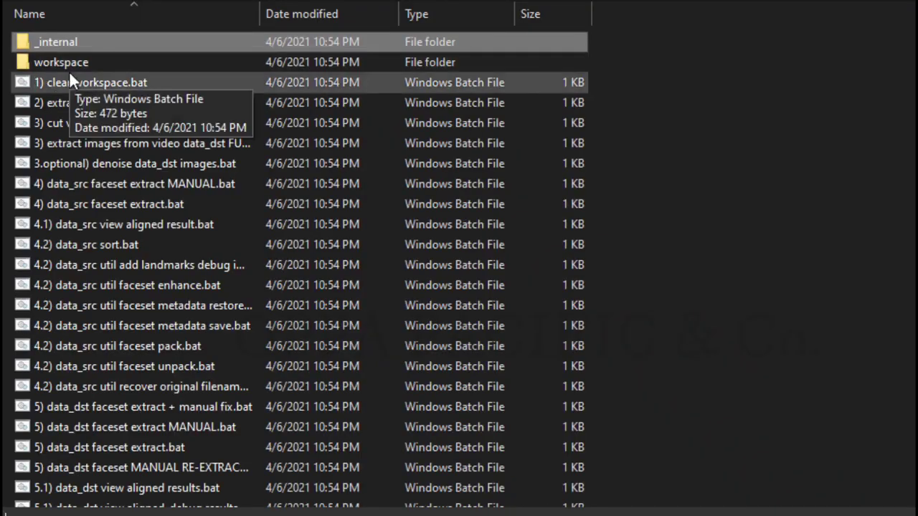
pyautogui.doubleClick(68, 62)
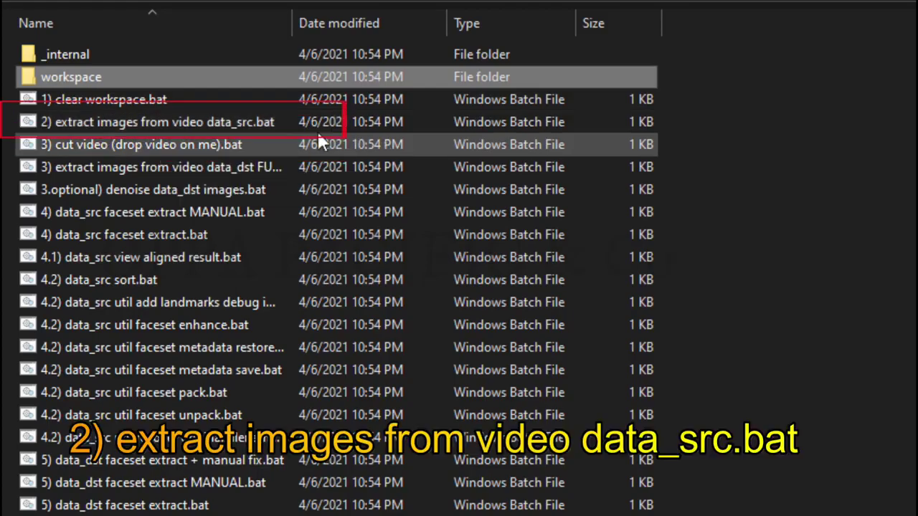
# Step: Run '2) extract images from video data_src.bat' with default FPS and png output
pyautogui.click(251, 120)
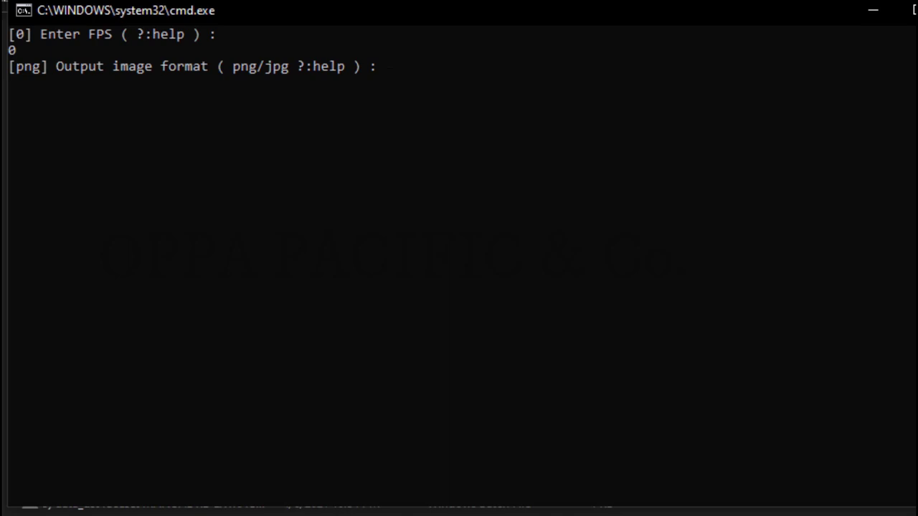
pyautogui.press('Return')
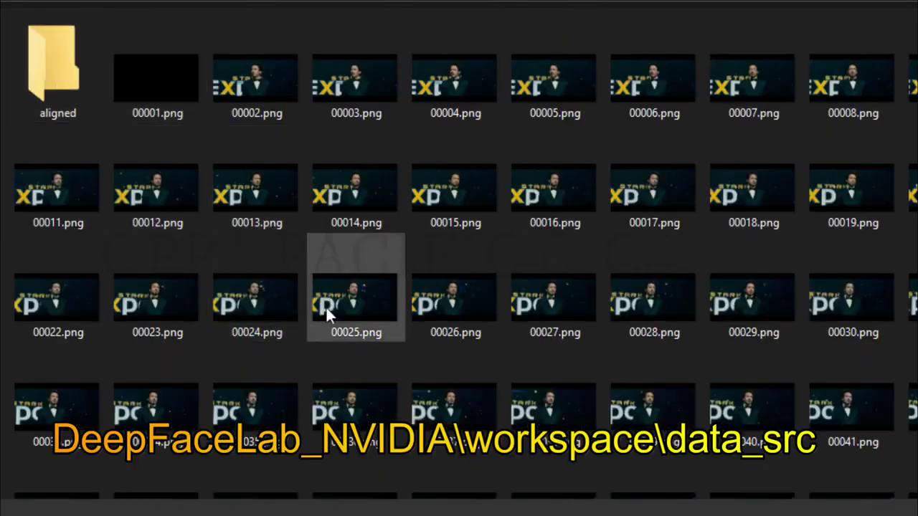
# Step: Scroll through the data_src and data_dst frame thumbnails to review the extracted images
pyautogui.scroll(-10, 319, 329)
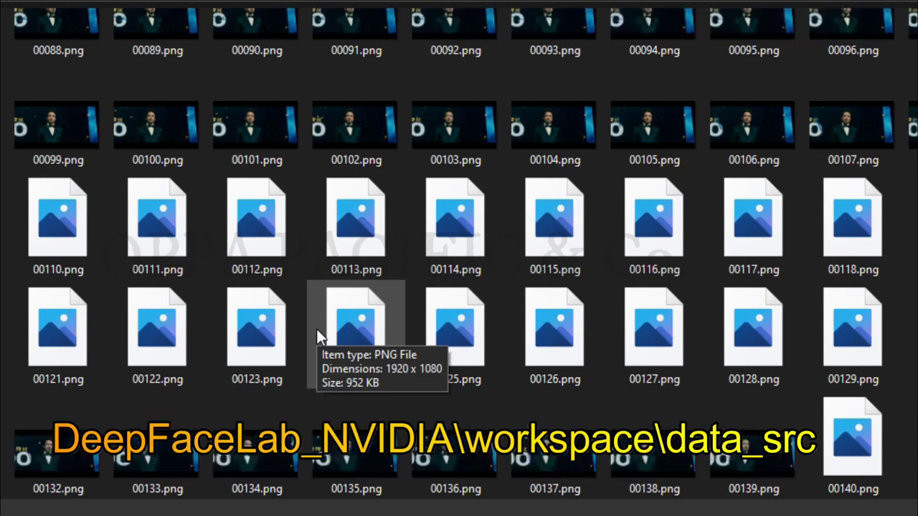
pyautogui.scroll(10, 341, 385)
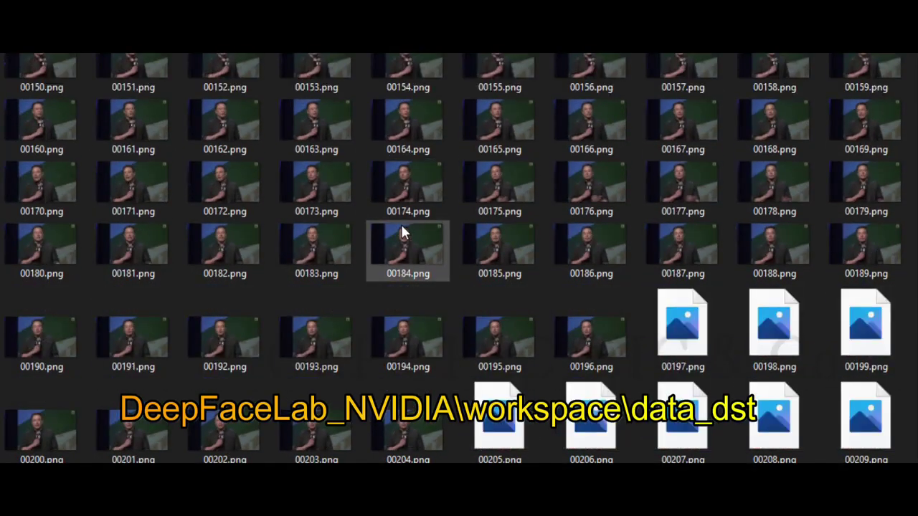
pyautogui.scroll(-20, 403, 239)
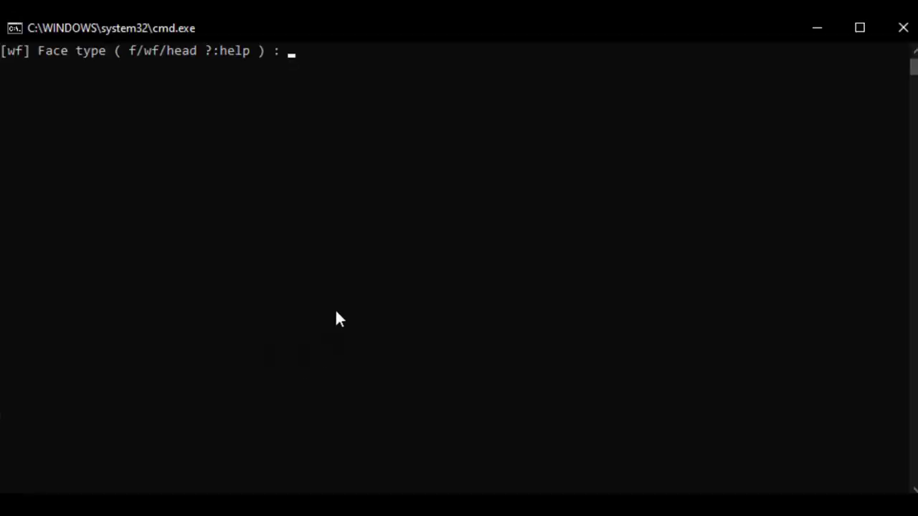
# Step: Start source faceset extraction with defaults: wf face type, 0 max faces, size 512, quality 90
pyautogui.press('Return')
pyautogui.press('Return')
pyautogui.press('Return')
pyautogui.press('Return')
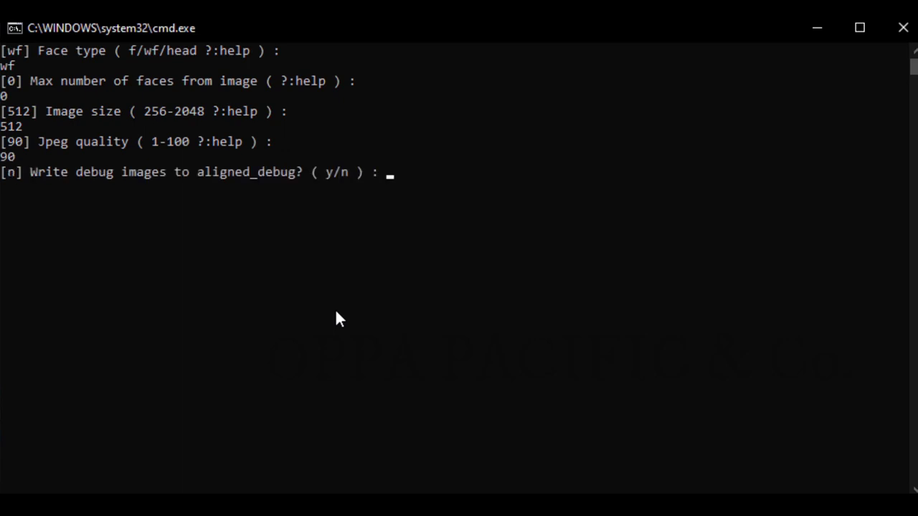
pyautogui.press('Return')
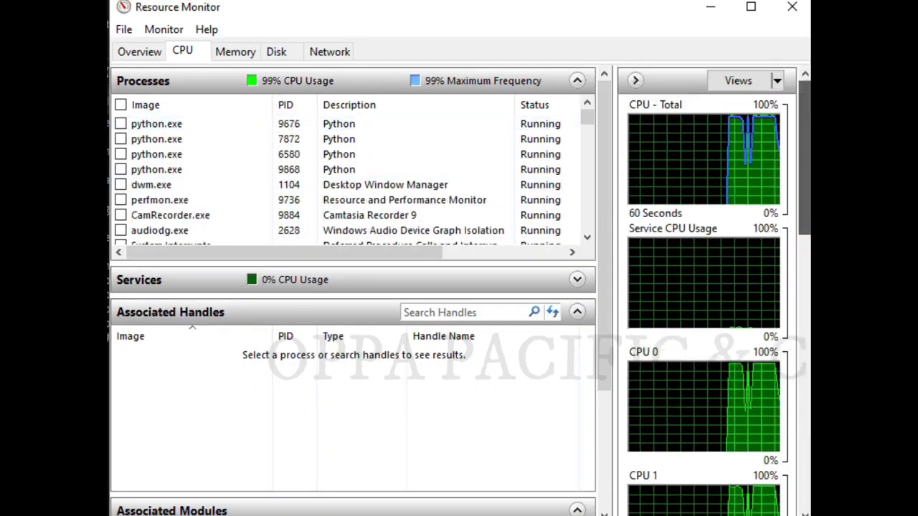
# Step: Filter Resource Monitor to one python.exe process and switch Task Manager to CPU usage
pyautogui.click(121, 169)
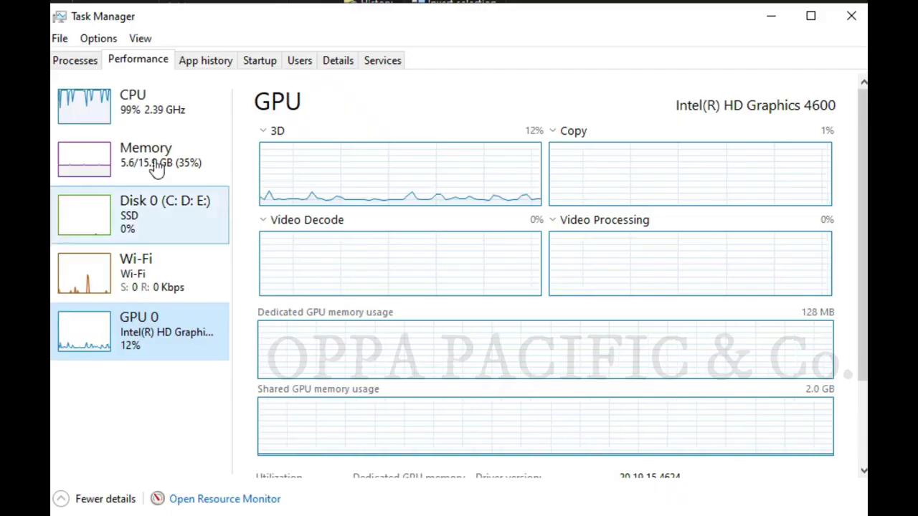
pyautogui.click(134, 96)
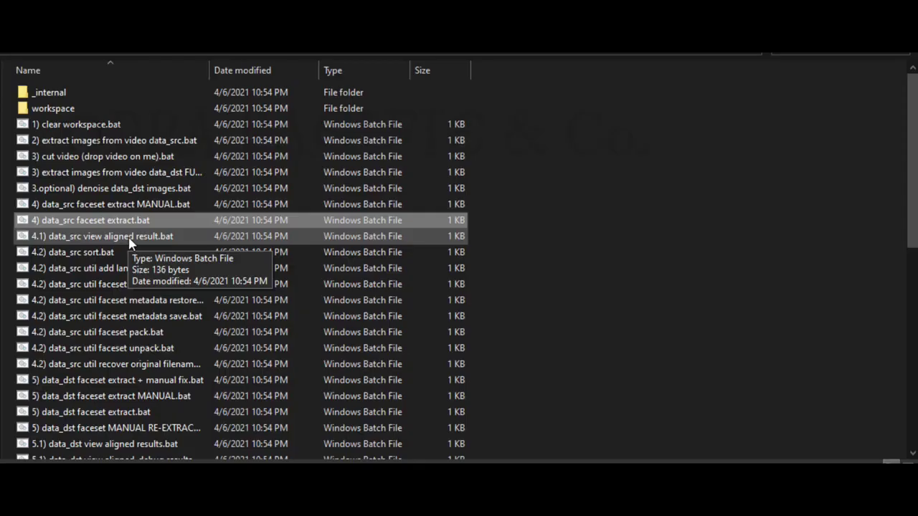
pyautogui.doubleClick(68, 108)
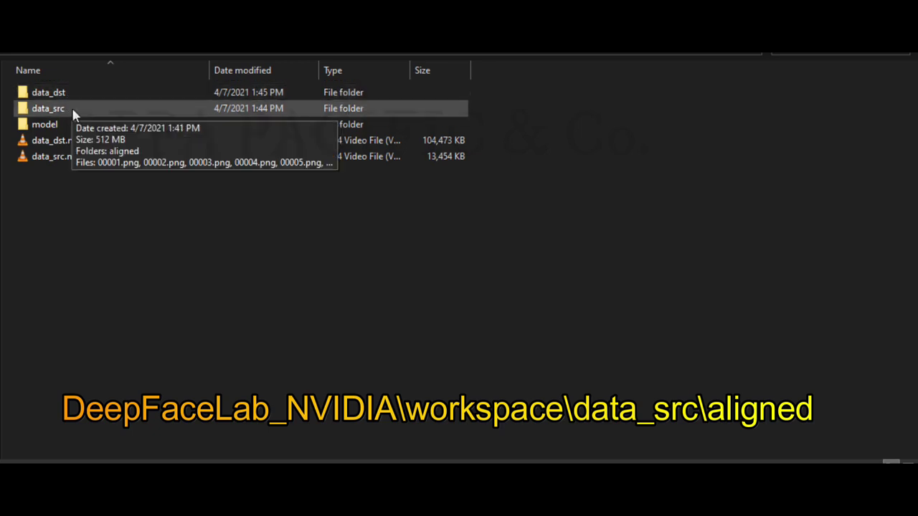
pyautogui.doubleClick(71, 105)
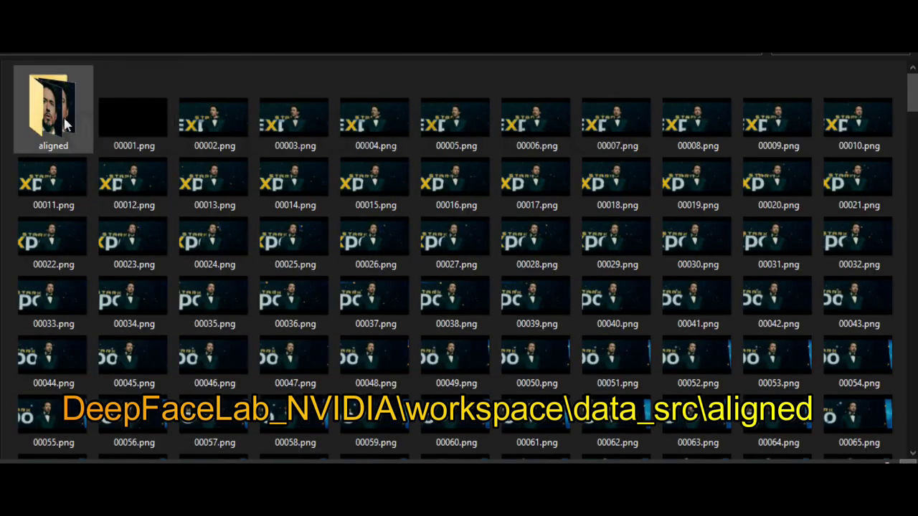
pyautogui.doubleClick(63, 120)
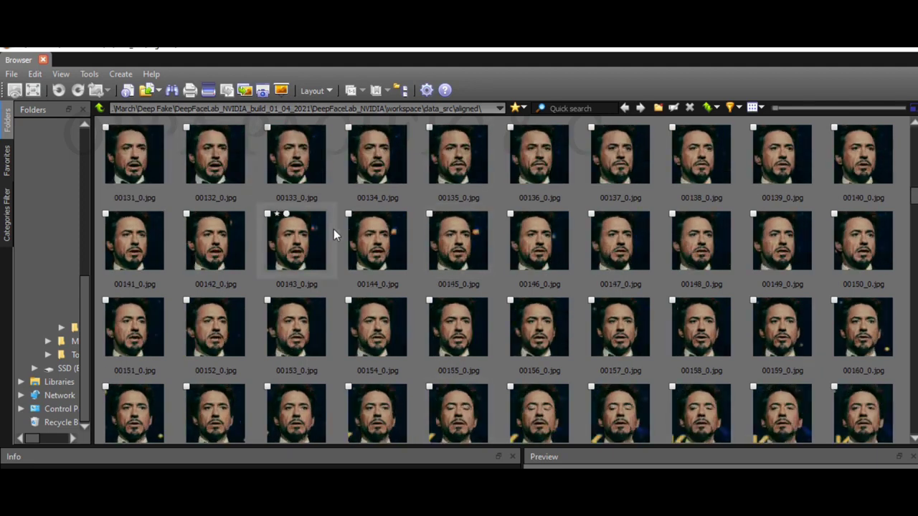
# Step: Scroll further down the data_src aligned face thumbnails in XnView MP
pyautogui.scroll(-10, 799, 290)
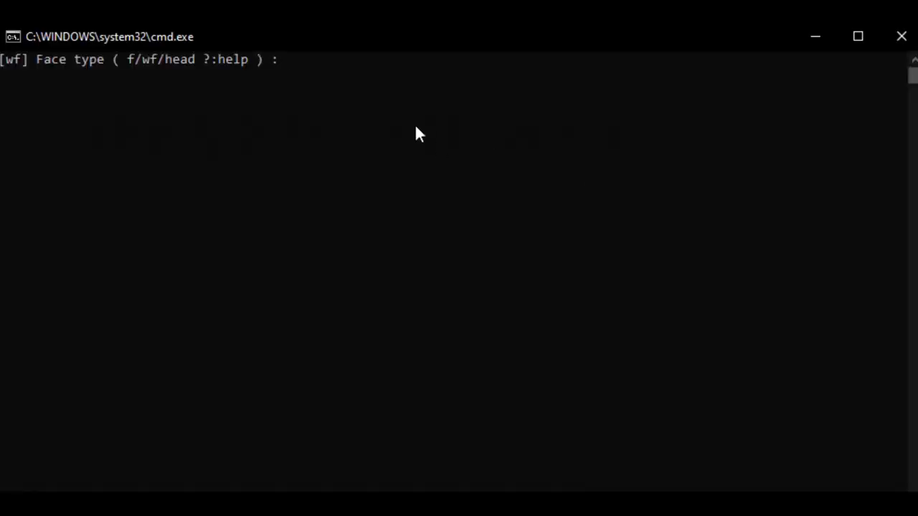
# Step: Extract the destination faceset with default face type, then launch '5.1) data_dst view aligned results.bat'
pyautogui.press('Return')
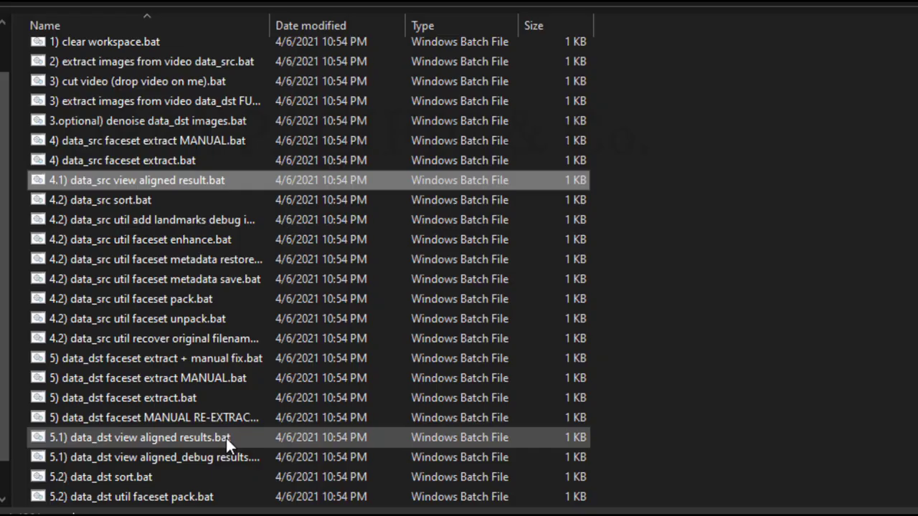
pyautogui.click(226, 438)
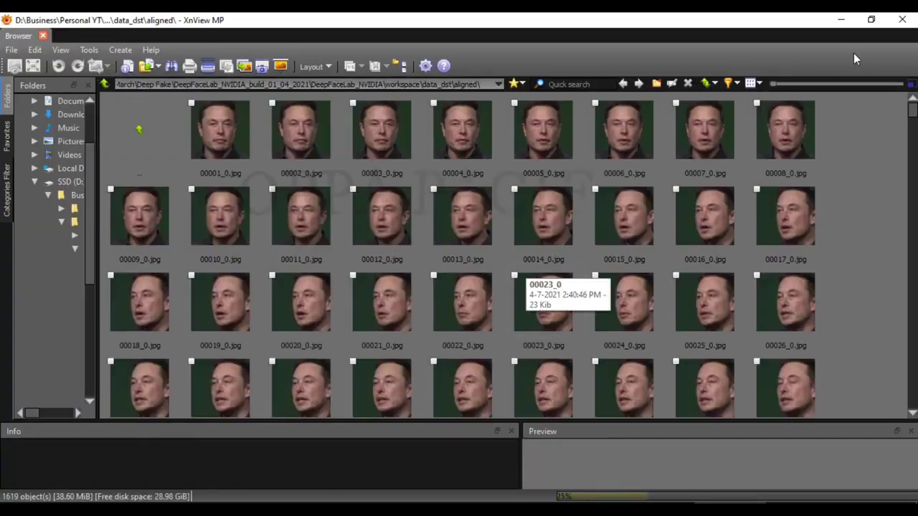
# Step: Scroll to the end of the 1619 destination aligned face thumbnails
pyautogui.scroll(-15, 865, 211)
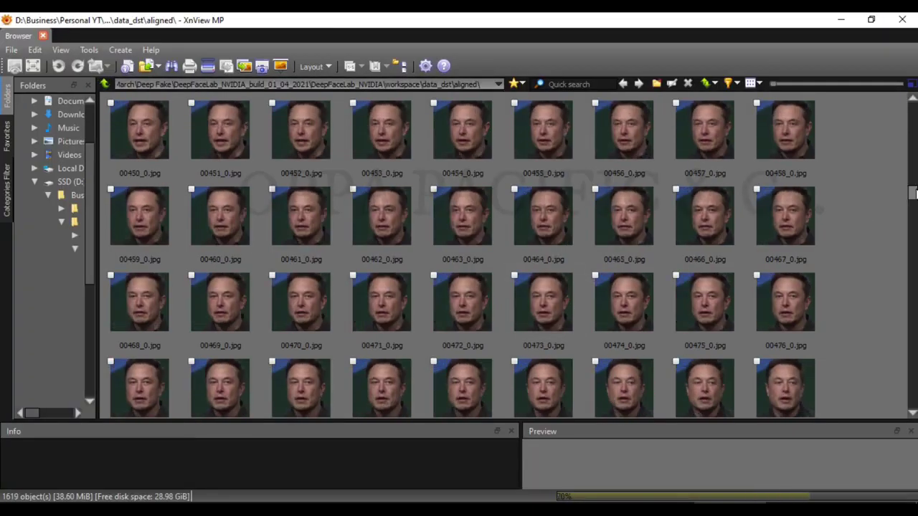
pyautogui.scroll(-20, 870, 262)
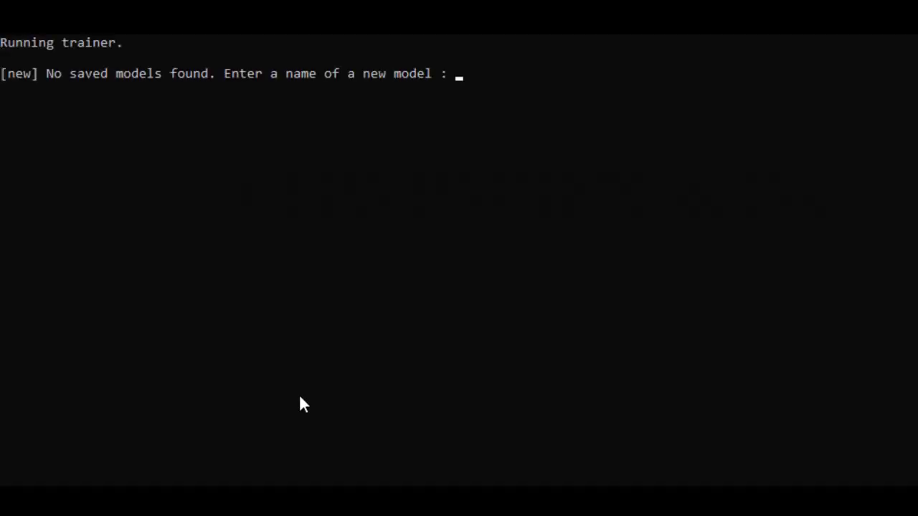
# Step: Accept the default model name so Quick96 begins training on CPU at batch size 4
pyautogui.press('Return')
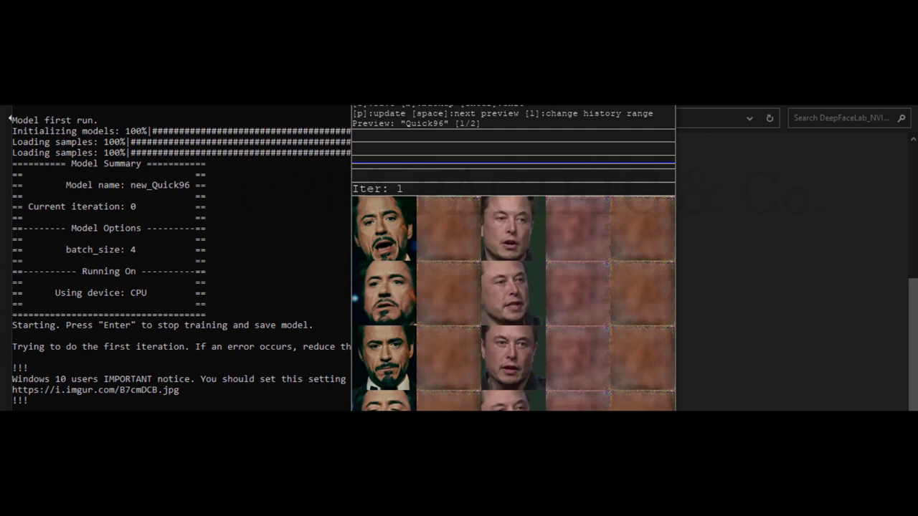
# Step: Refresh the Quick96 training previews, then save the model and stop training
pyautogui.moveTo(461, 107); pyautogui.dragTo(613, 85)
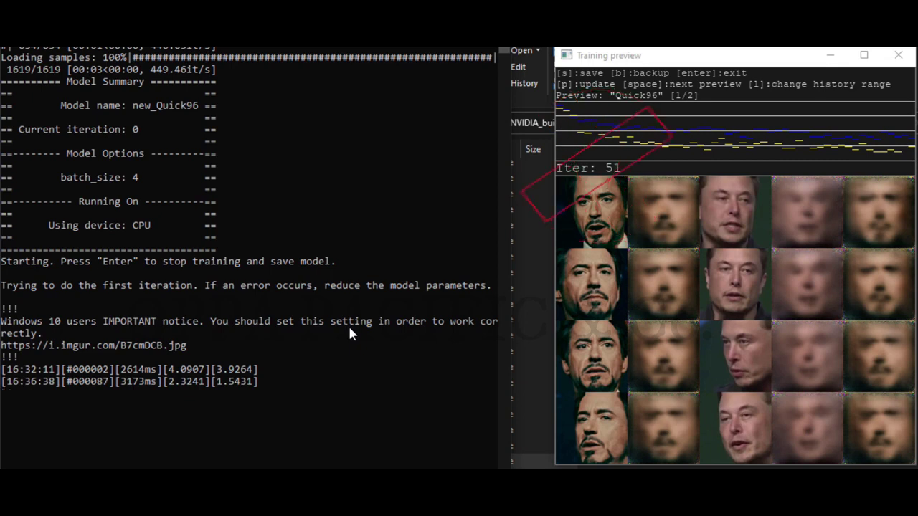
pyautogui.click(722, 66)
pyautogui.click(143, 382)
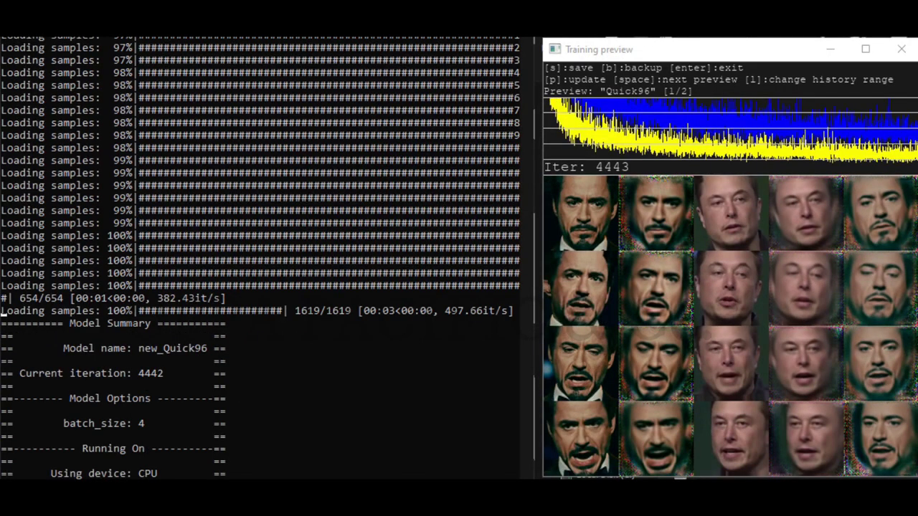
pyautogui.press('p')
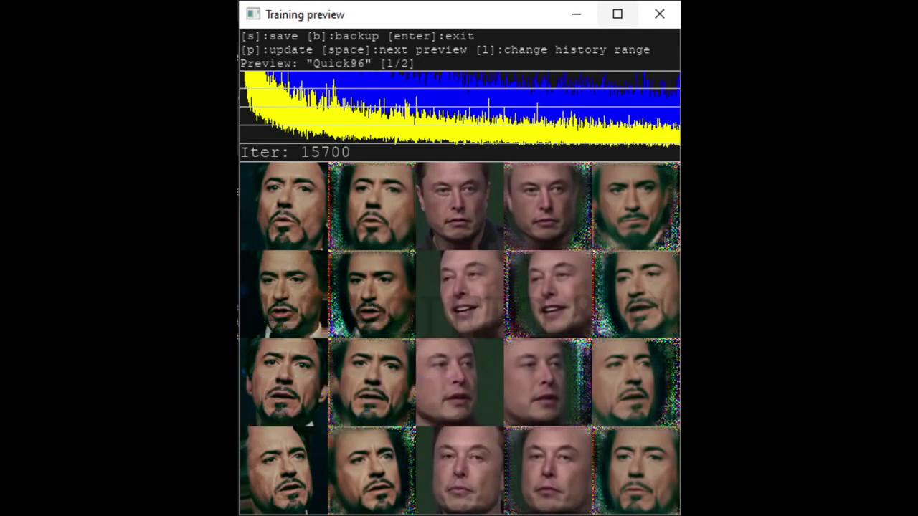
pyautogui.press('Return')
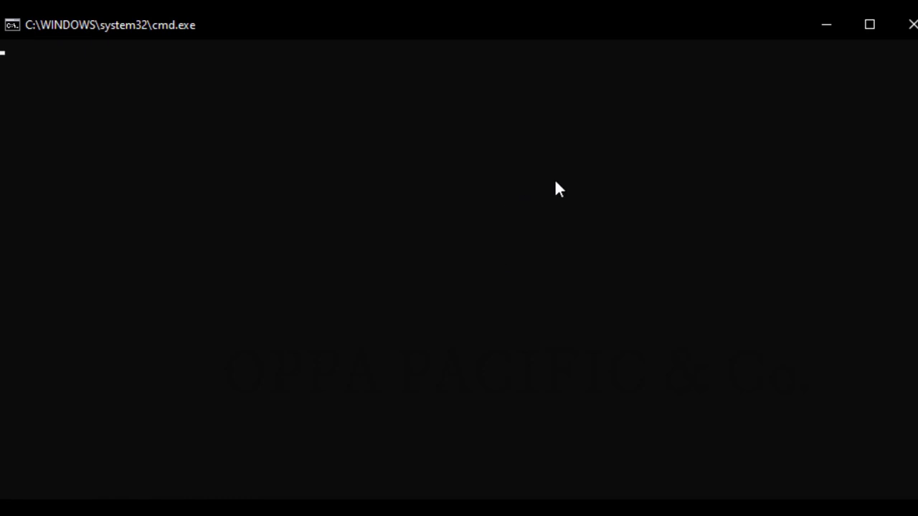
# Step: Load new_Quick96 into the interactive merger with 8 workers and preview frame 00001
pyautogui.press('Return')
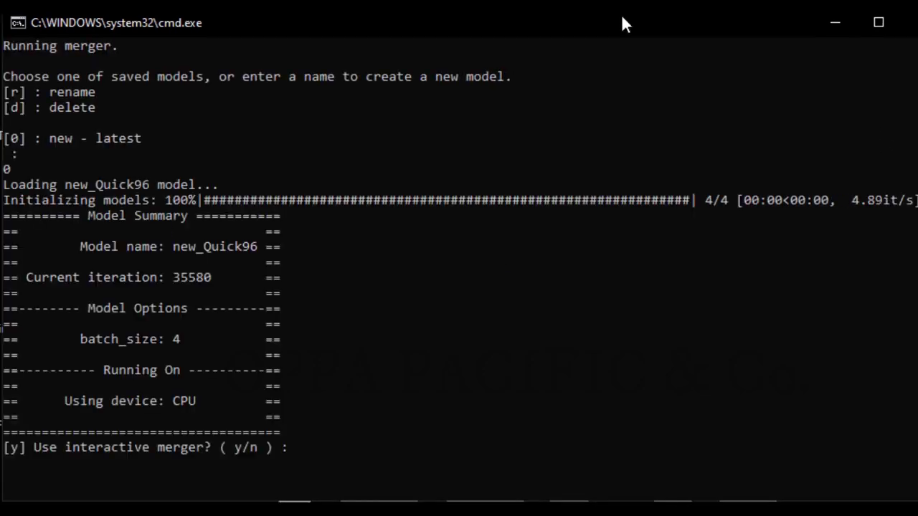
pyautogui.press('Return')
pyautogui.press('Return')
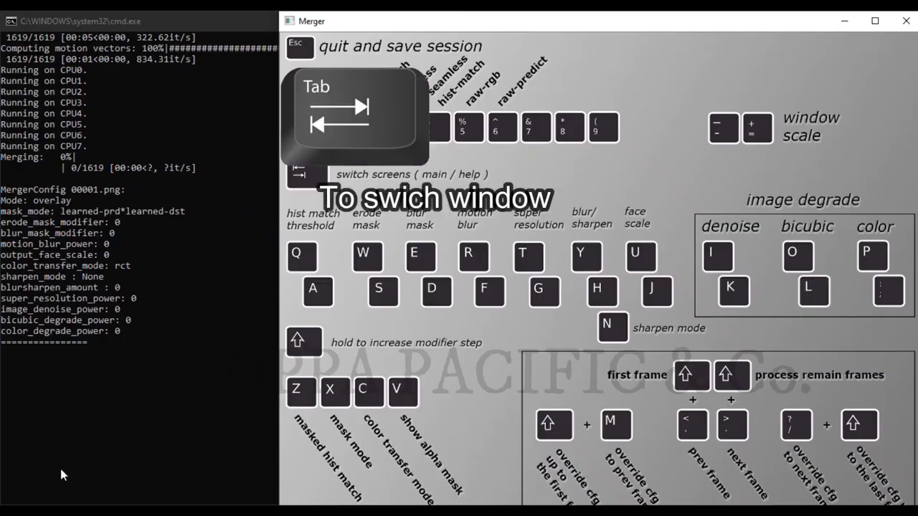
pyautogui.press('Tab')
pyautogui.moveTo(358, 36); pyautogui.dragTo(542, 20)
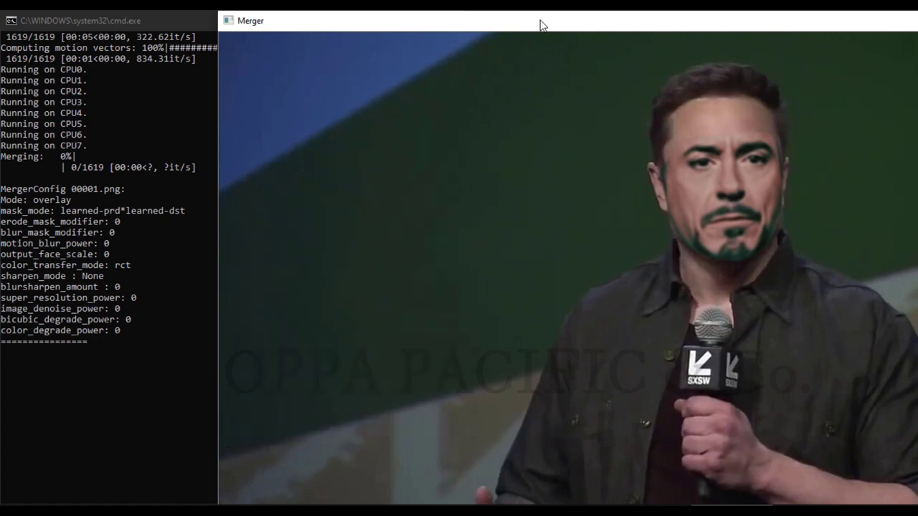
# Step: Tune erode_mask_modifier with the S and W keys, settling on 20, and reprocess the frame
pyautogui.press('s')
pyautogui.press('s')
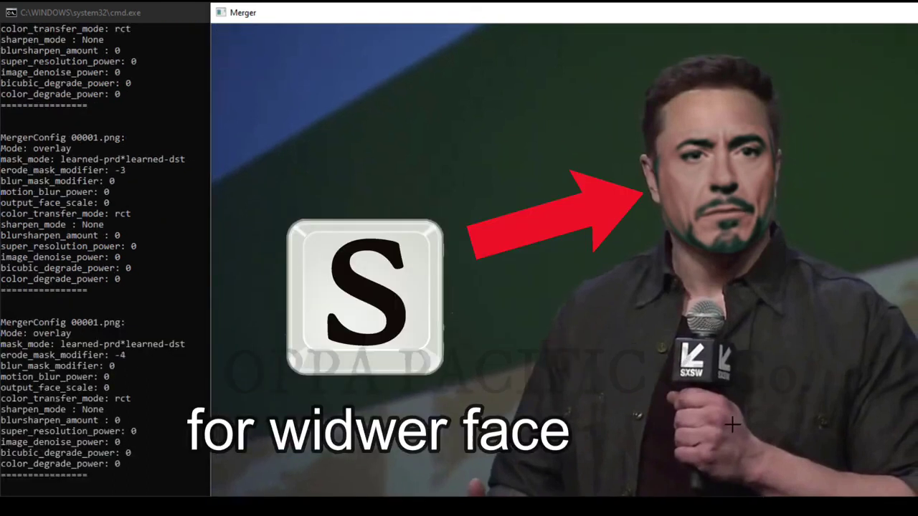
pyautogui.press('s')
pyautogui.press('s')
pyautogui.press('s')
pyautogui.press('s')
pyautogui.press('s')
pyautogui.press('s')
pyautogui.press('s')
pyautogui.press('s')
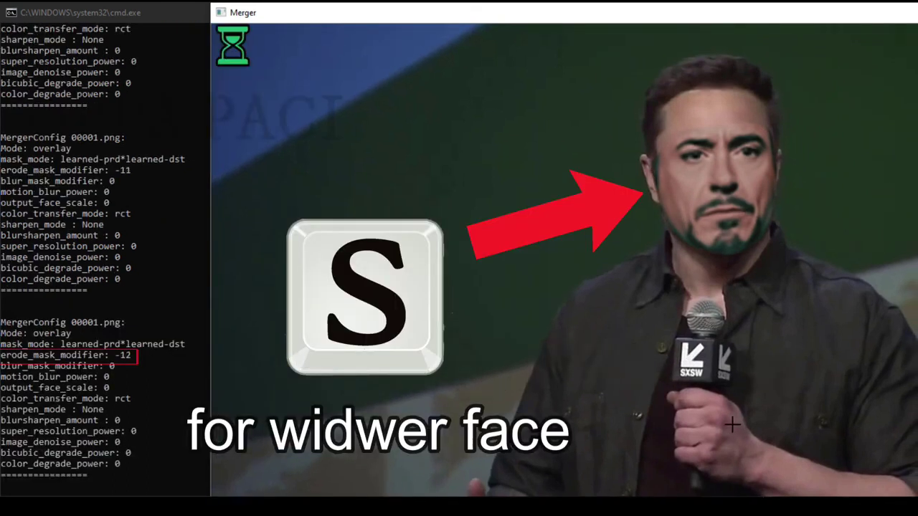
pyautogui.press('s')
pyautogui.press('s')
pyautogui.press('s')
pyautogui.press('s')
pyautogui.press('s')
pyautogui.press('s')
pyautogui.press('s')
pyautogui.press('s')
pyautogui.press('s')
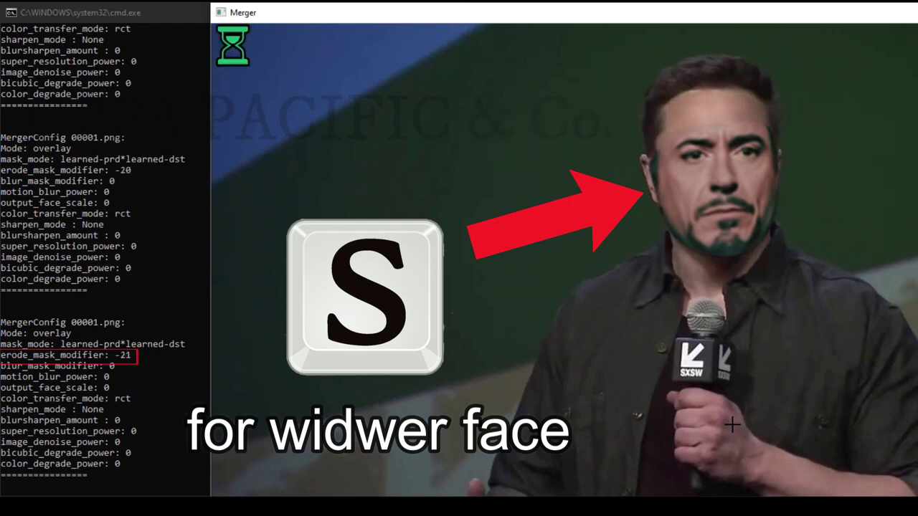
pyautogui.press('s')
pyautogui.press('s')
pyautogui.press('s')
pyautogui.press('s')
pyautogui.press('s')
pyautogui.press('s')
pyautogui.press('s')
pyautogui.press('s')
pyautogui.press('s')
pyautogui.press('s')
pyautogui.press('s')
pyautogui.press('s')
pyautogui.press('s')
pyautogui.press('s')
pyautogui.press('s')
pyautogui.press('s')
pyautogui.press('s')
pyautogui.press('s')
pyautogui.press('s')
pyautogui.press('s')
pyautogui.press('s')
pyautogui.press('s')
pyautogui.press('s')
pyautogui.press('s')
pyautogui.press('s')
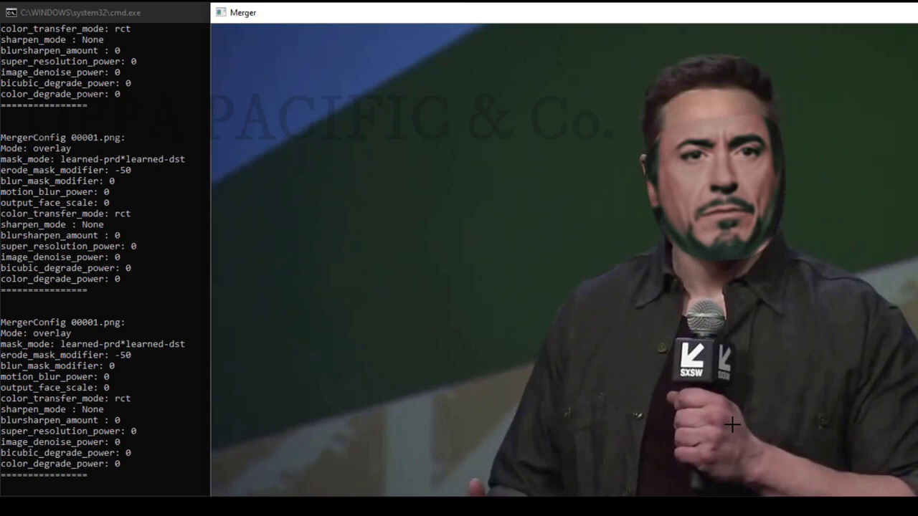
pyautogui.press('w')
pyautogui.press('w')
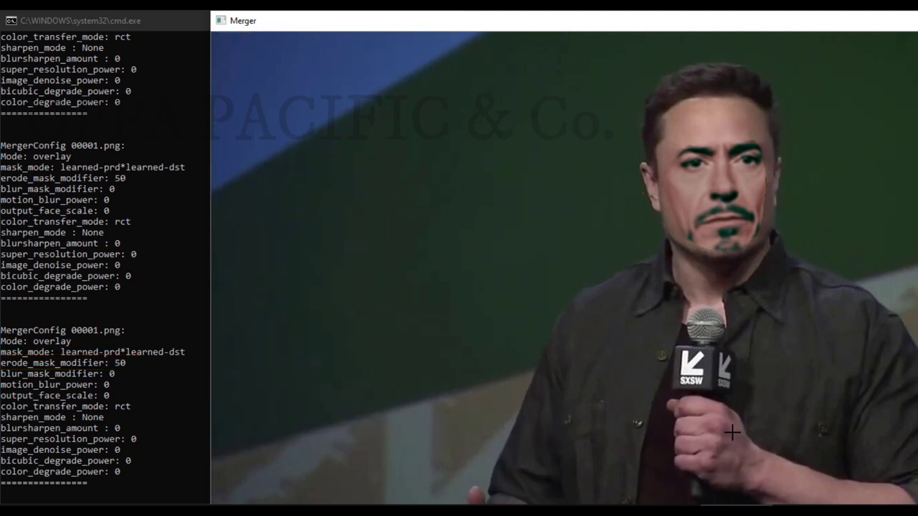
pyautogui.press('s')
pyautogui.press('s')
pyautogui.press('s')
pyautogui.press('s')
pyautogui.press('s')
pyautogui.press('s')
pyautogui.press('s')
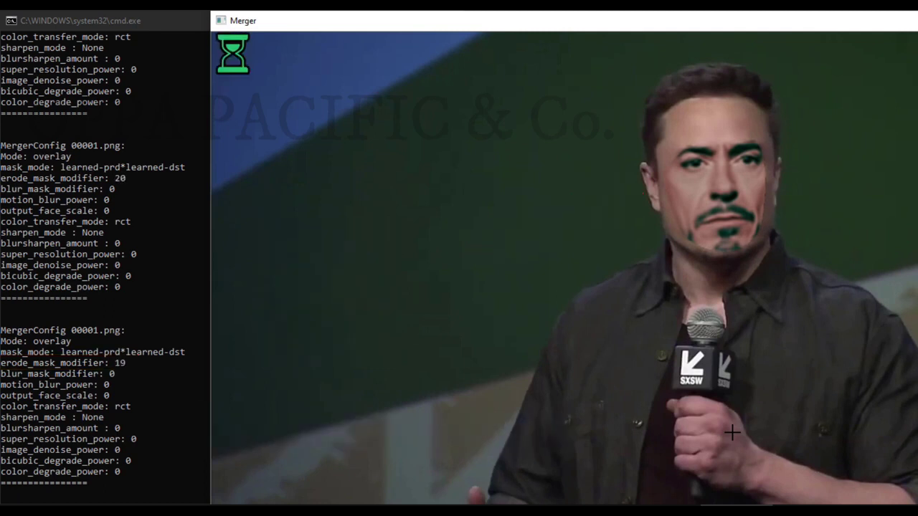
pyautogui.press('s')
pyautogui.press('s')
pyautogui.press('s')
pyautogui.press('s')
pyautogui.press('s')
pyautogui.press('s')
pyautogui.press('s')
pyautogui.press('s')
pyautogui.press('s')
pyautogui.press('s')
pyautogui.press('s')
pyautogui.press('s')
pyautogui.press('s')
pyautogui.press('s')
pyautogui.press('s')
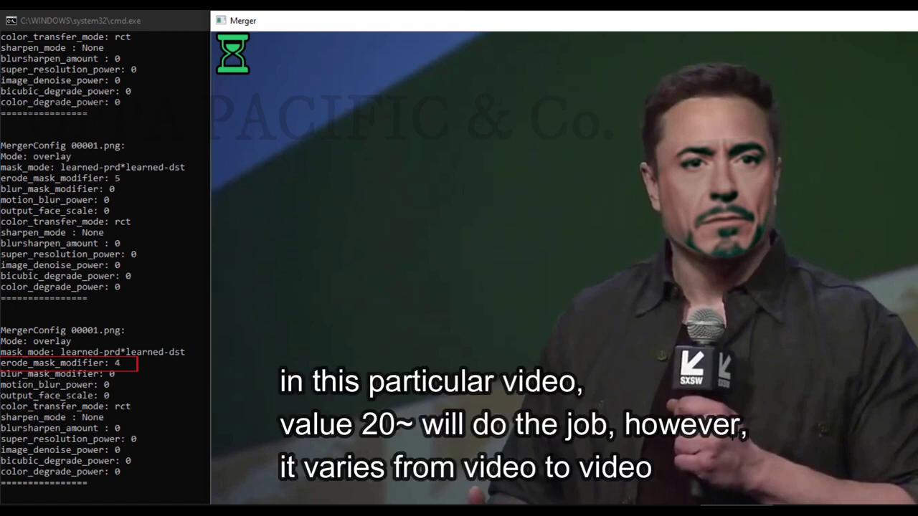
pyautogui.press('w')
pyautogui.press('w')
pyautogui.press('w')
pyautogui.press('w')
pyautogui.press('w')
pyautogui.press('w')
pyautogui.press('w')
pyautogui.press('w')
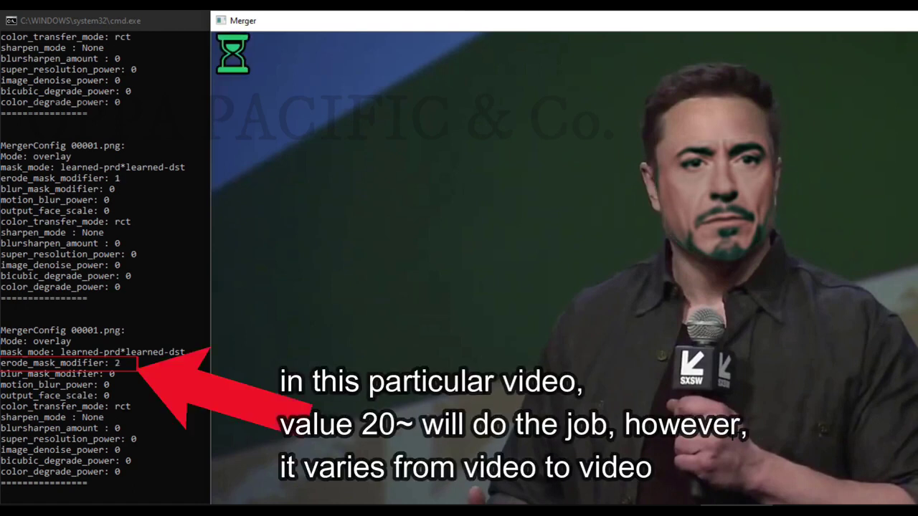
pyautogui.press('w')
pyautogui.press('w')
pyautogui.press('w')
pyautogui.press('w')
pyautogui.press('w')
pyautogui.press('w')
pyautogui.press('w')
pyautogui.press('w')
pyautogui.press('w')
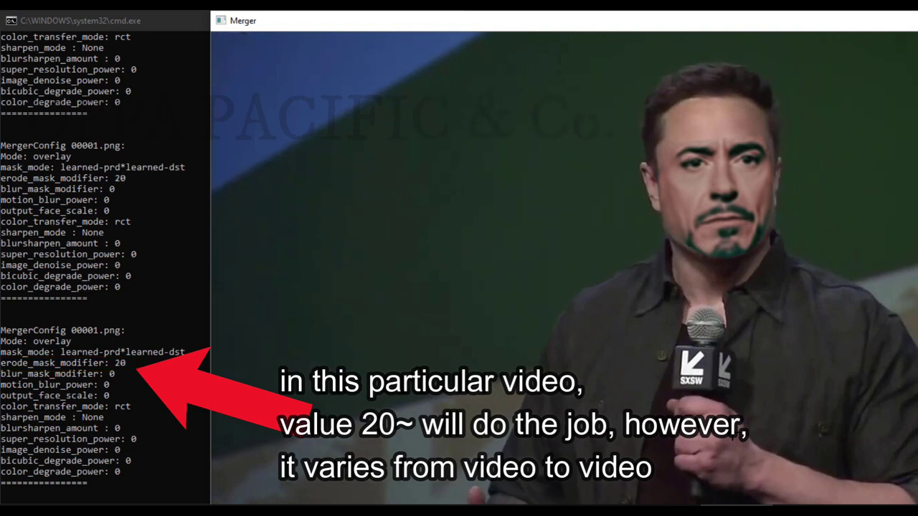
pyautogui.hotkey('shift', '.')
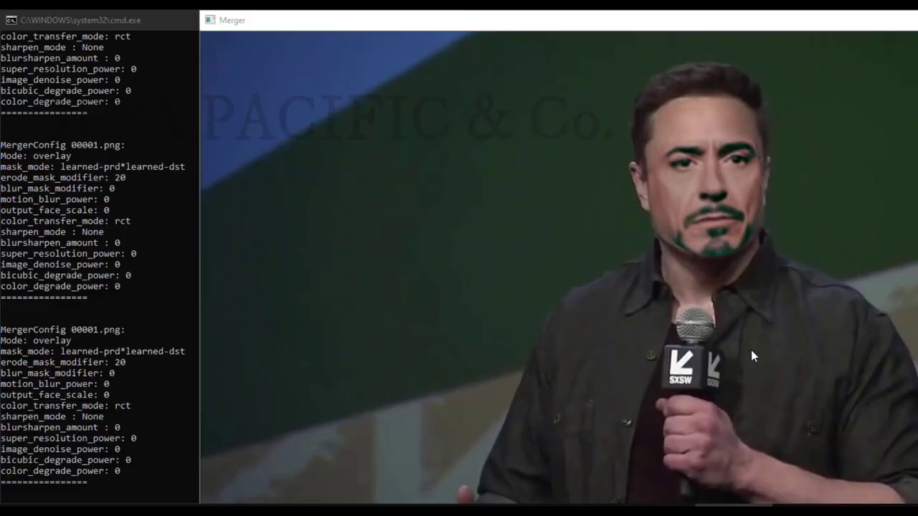
# Step: Raise blur_mask_modifier from 100 to 130 with the E key to soften the face edge
pyautogui.click(659, 341)
pyautogui.press('e')
pyautogui.press('e')
pyautogui.press('e')
pyautogui.press('e')
pyautogui.press('e')
pyautogui.press('e')
pyautogui.press('e')
pyautogui.press('e')
pyautogui.press('e')
pyautogui.press('e')
pyautogui.press('e')
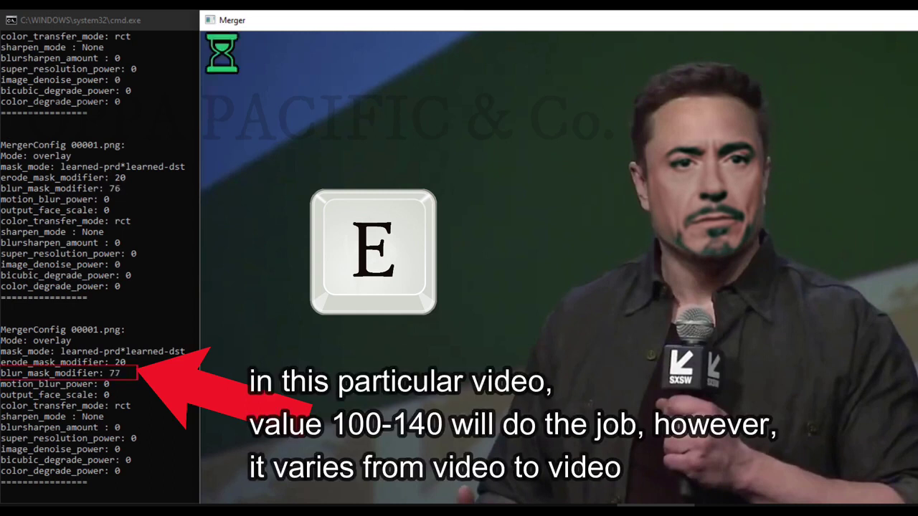
pyautogui.press('e')
pyautogui.press('e')
pyautogui.press('e')
pyautogui.press('e')
pyautogui.press('e')
pyautogui.press('e')
pyautogui.press('e')
pyautogui.press('e')
pyautogui.press('e')
pyautogui.press('e')
pyautogui.press('e')
pyautogui.press('e')
pyautogui.press('e')
pyautogui.press('e')
pyautogui.press('e')
pyautogui.press('e')
pyautogui.press('e')
pyautogui.press('e')
pyautogui.press('e')
pyautogui.press('e')
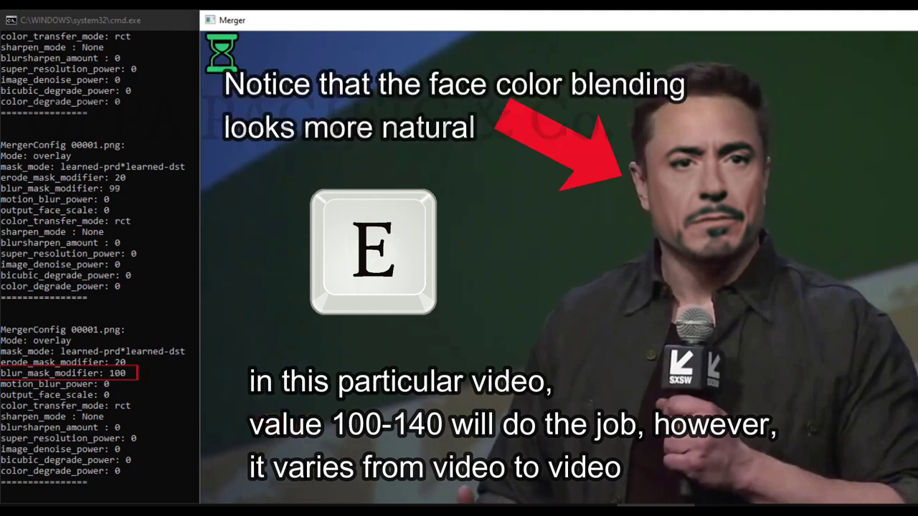
pyautogui.press('e')
pyautogui.press('e')
pyautogui.press('e')
pyautogui.press('e')
pyautogui.press('e')
pyautogui.press('e')
pyautogui.press('e')
pyautogui.press('e')
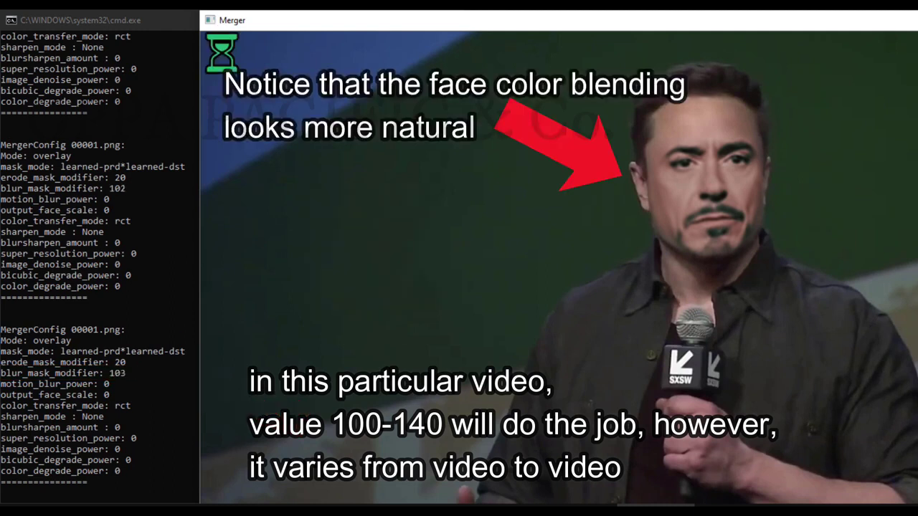
pyautogui.press('e')
pyautogui.press('e')
pyautogui.press('e')
pyautogui.press('e')
pyautogui.press('e')
pyautogui.press('e')
pyautogui.press('e')
pyautogui.press('e')
pyautogui.press('e')
pyautogui.press('e')
pyautogui.press('e')
pyautogui.press('e')
pyautogui.press('e')
pyautogui.press('e')
pyautogui.press('e')
pyautogui.press('e')
pyautogui.press('e')
pyautogui.press('e')
pyautogui.press('e')
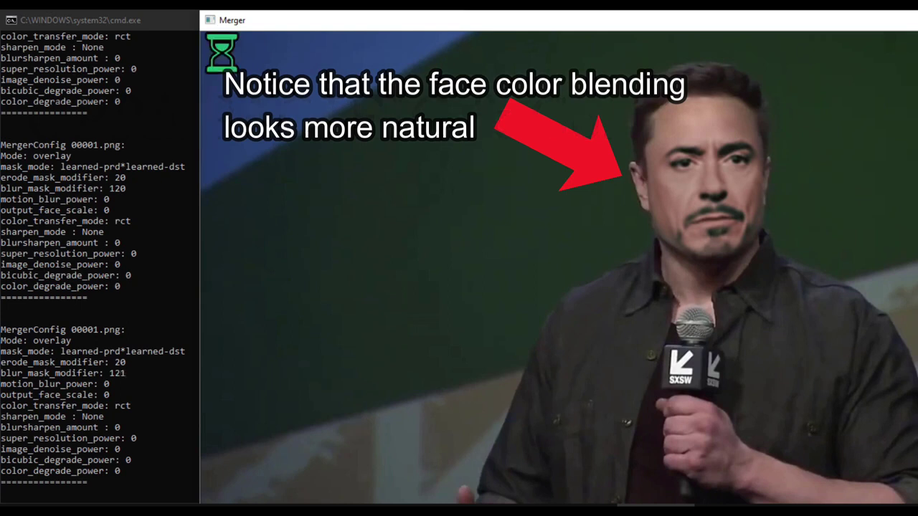
pyautogui.press('e')
pyautogui.press('e')
pyautogui.press('e')
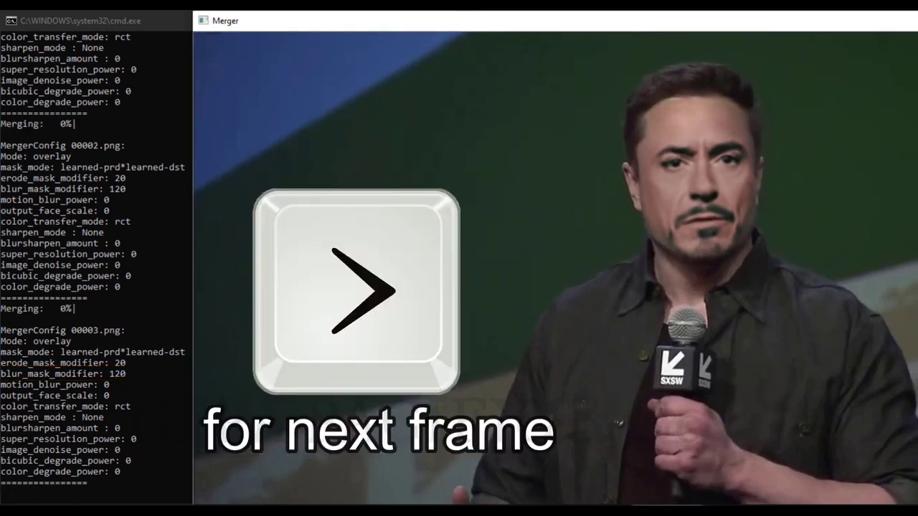
# Step: Step forward through the merged frames toward frame 00072
pyautogui.hotkey('shift', '.')
pyautogui.hotkey('shift', '.')
pyautogui.hotkey('shift', '.')
pyautogui.hotkey('shift', '.')
pyautogui.hotkey('shift', '.')
pyautogui.hotkey('shift', '.')
pyautogui.hotkey('shift', '.')
pyautogui.hotkey('shift', '.')
pyautogui.hotkey('shift', '.')
pyautogui.hotkey('shift', '.')
pyautogui.hotkey('shift', '.')
pyautogui.hotkey('shift', '.')
pyautogui.hotkey('shift', '.')
pyautogui.hotkey('shift', '.')
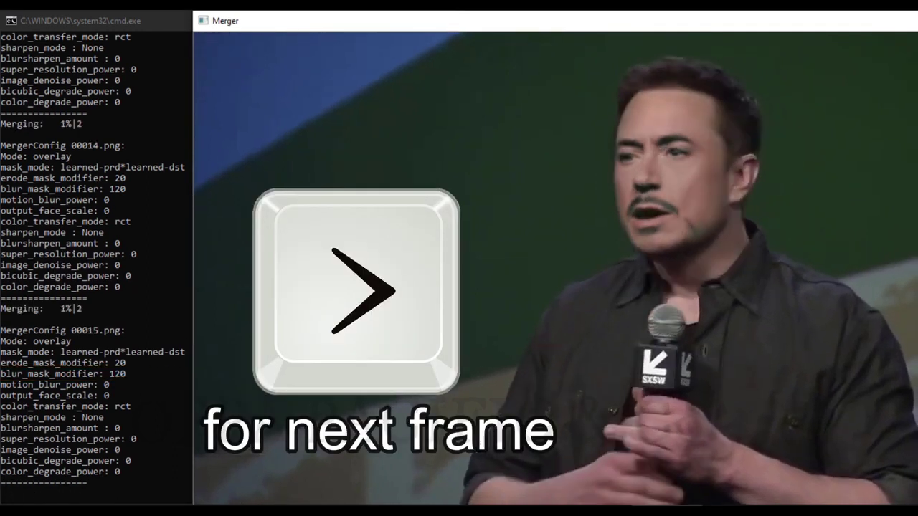
pyautogui.hotkey('shift', '.')
pyautogui.hotkey('shift', '.')
pyautogui.hotkey('shift', '.')
pyautogui.hotkey('shift', '.')
pyautogui.hotkey('shift', '.')
pyautogui.hotkey('shift', '.')
pyautogui.hotkey('shift', '.')
pyautogui.hotkey('shift', '.')
pyautogui.hotkey('shift', '.')
pyautogui.hotkey('shift', '.')
pyautogui.hotkey('shift', '.')
pyautogui.hotkey('shift', '.')
pyautogui.hotkey('shift', '.')
pyautogui.hotkey('shift', '.')
pyautogui.hotkey('shift', '.')
pyautogui.hotkey('shift', '.')
pyautogui.hotkey('shift', '.')
pyautogui.hotkey('shift', '.')
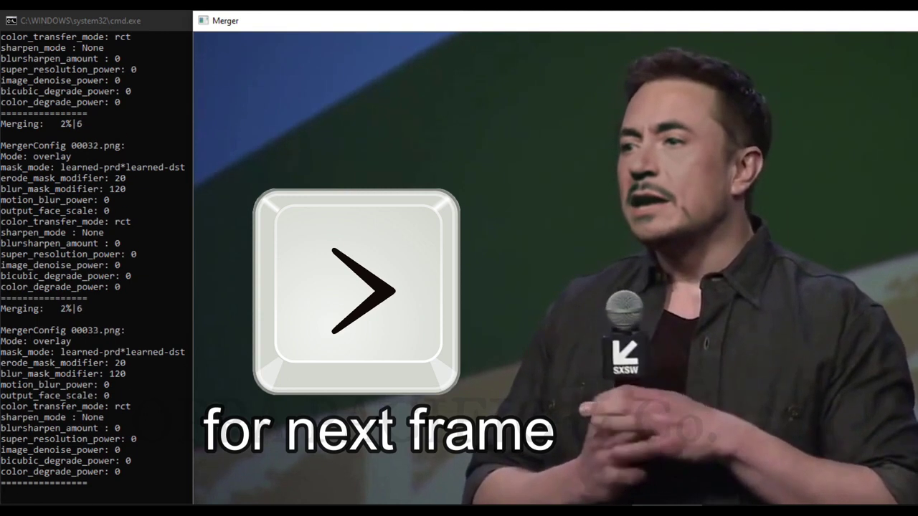
pyautogui.hotkey('shift', '.')
pyautogui.hotkey('shift', '.')
pyautogui.hotkey('shift', '.')
pyautogui.hotkey('shift', '.')
pyautogui.hotkey('shift', '.')
pyautogui.hotkey('shift', '.')
pyautogui.hotkey('shift', '.')
pyautogui.hotkey('shift', '.')
pyautogui.hotkey('shift', '.')
pyautogui.hotkey('shift', '.')
pyautogui.hotkey('shift', '.')
pyautogui.hotkey('shift', '.')
pyautogui.hotkey('shift', '.')
pyautogui.hotkey('shift', '.')
pyautogui.hotkey('shift', '.')
pyautogui.hotkey('shift', '.')
pyautogui.hotkey('shift', '.')
pyautogui.hotkey('shift', '.')
pyautogui.hotkey('shift', '.')
pyautogui.hotkey('shift', '.')
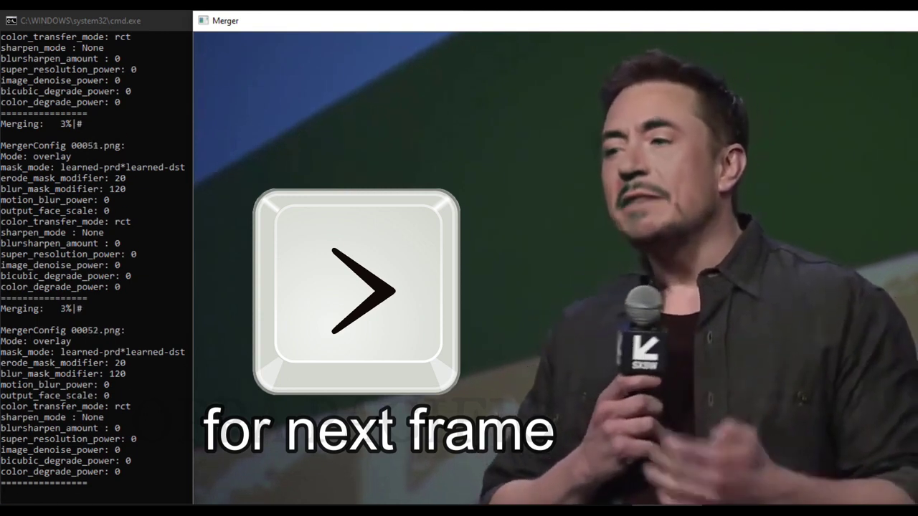
pyautogui.hotkey('shift', '.')
pyautogui.hotkey('shift', '.')
pyautogui.hotkey('shift', '.')
pyautogui.hotkey('shift', '.')
pyautogui.hotkey('shift', '.')
pyautogui.hotkey('shift', '.')
pyautogui.hotkey('shift', '.')
pyautogui.hotkey('shift', '.')
pyautogui.hotkey('shift', '.')
pyautogui.hotkey('shift', '.')
pyautogui.hotkey('shift', '.')
pyautogui.hotkey('shift', '.')
pyautogui.hotkey('shift', '.')
pyautogui.hotkey('shift', '.')
pyautogui.hotkey('shift', '.')
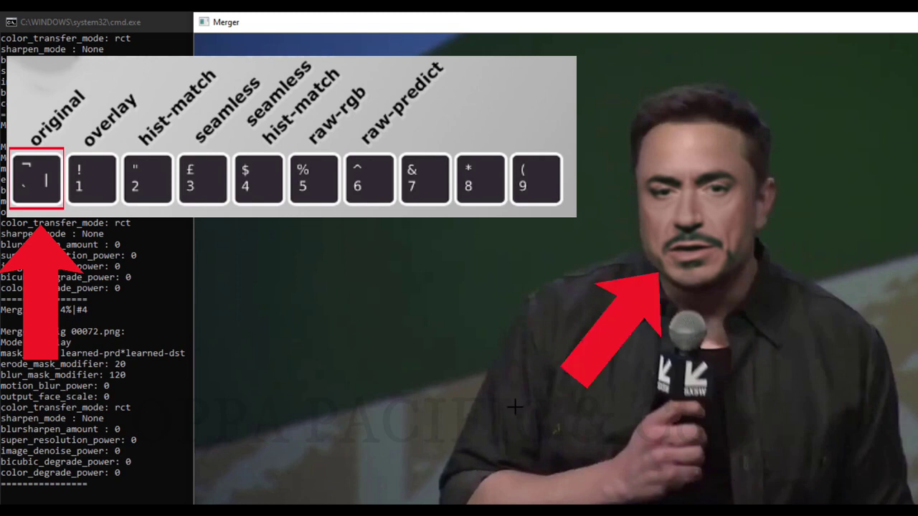
# Step: Compare original, overlay, hist-match and seamless modes, ending on seamless-hist-match for frame 00072
pyautogui.press('`')
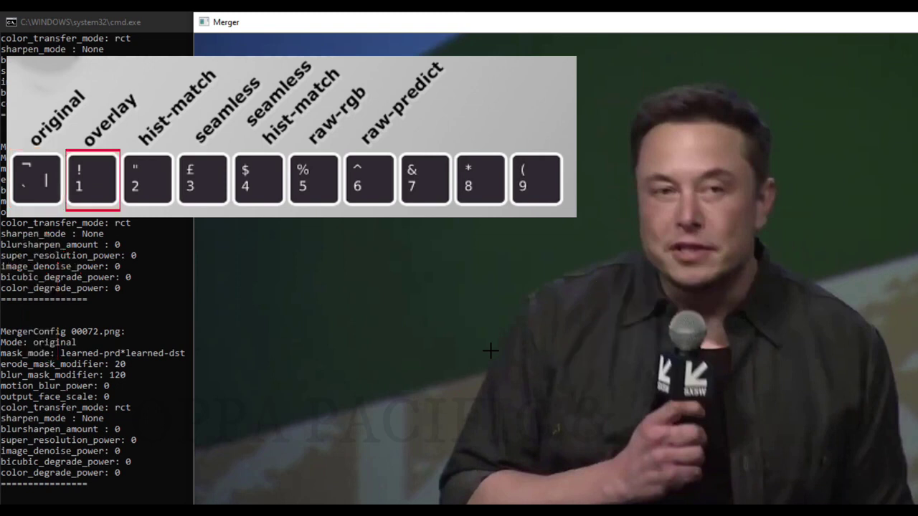
pyautogui.press('1')
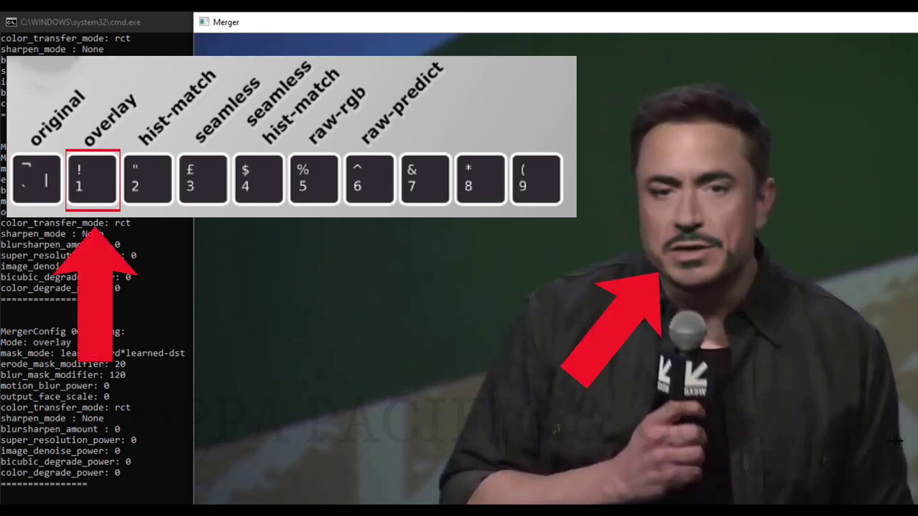
pyautogui.press('2')
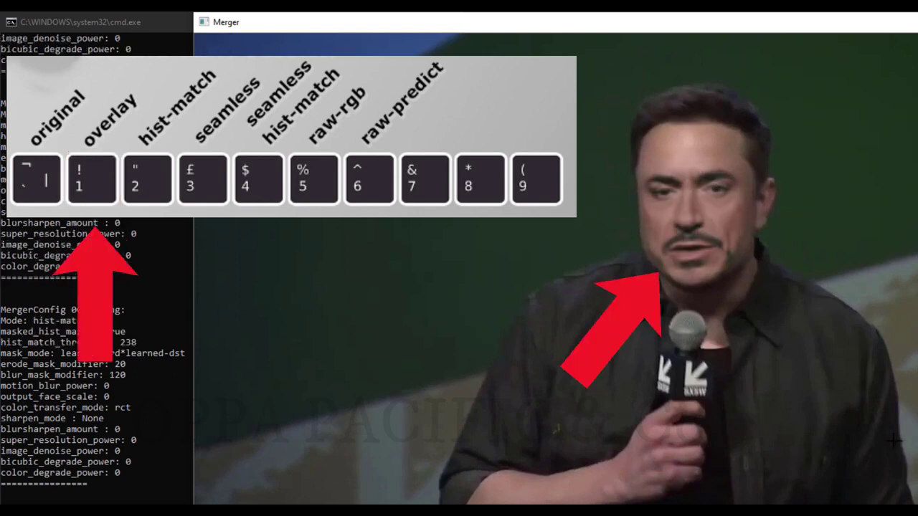
pyautogui.press('3')
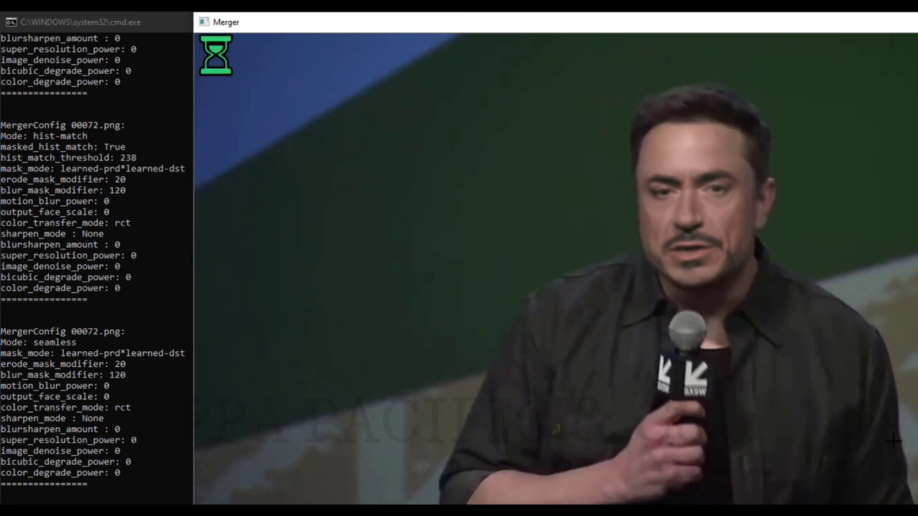
pyautogui.press('4')
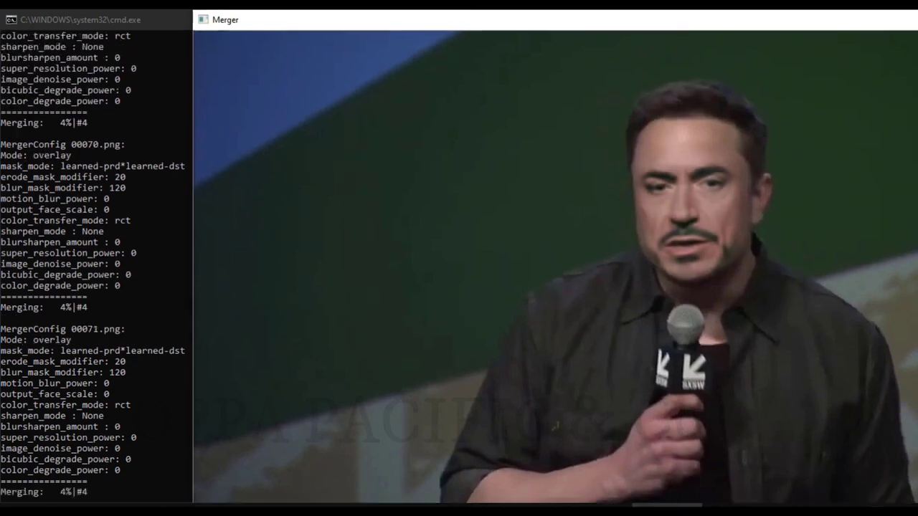
# Step: Step back through the frames to return to frame 00001
pyautogui.press(',')
pyautogui.press(',')
pyautogui.press(',')
pyautogui.press(',')
pyautogui.press(',')
pyautogui.press(',')
pyautogui.press(',')
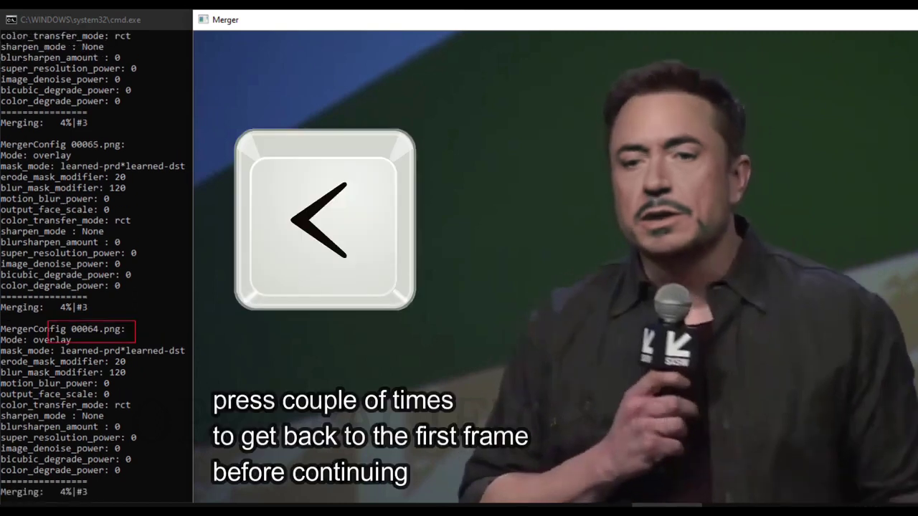
pyautogui.press(',')
pyautogui.press(',')
pyautogui.press(',')
pyautogui.press(',')
pyautogui.press(',')
pyautogui.press(',')
pyautogui.press(',')
pyautogui.press(',')
pyautogui.press(',')
pyautogui.press(',')
pyautogui.press(',')
pyautogui.press(',')
pyautogui.press(',')
pyautogui.press(',')
pyautogui.press(',')
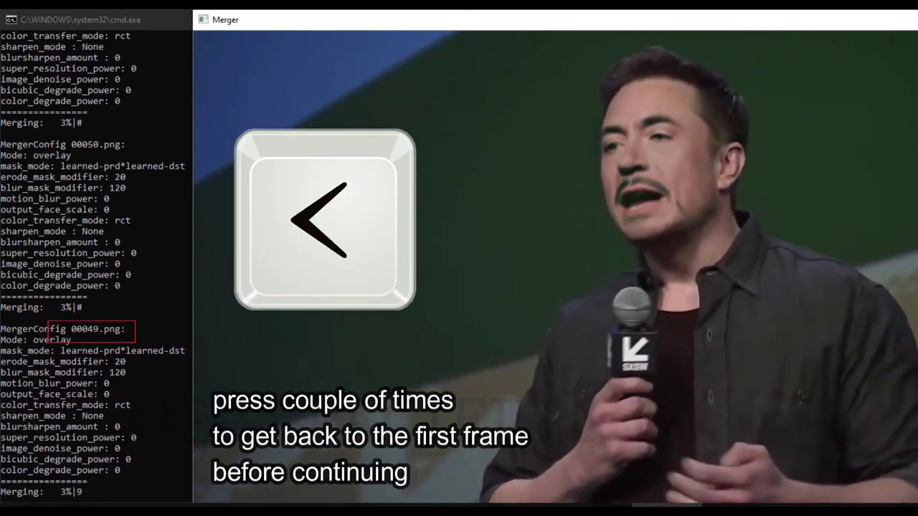
pyautogui.press(',')
pyautogui.press(',')
pyautogui.press(',')
pyautogui.press(',')
pyautogui.press(',')
pyautogui.press(',')
pyautogui.press(',')
pyautogui.press(',')
pyautogui.press(',')
pyautogui.press(',')
pyautogui.press(',')
pyautogui.press(',')
pyautogui.press(',')
pyautogui.press(',')
pyautogui.press(',')
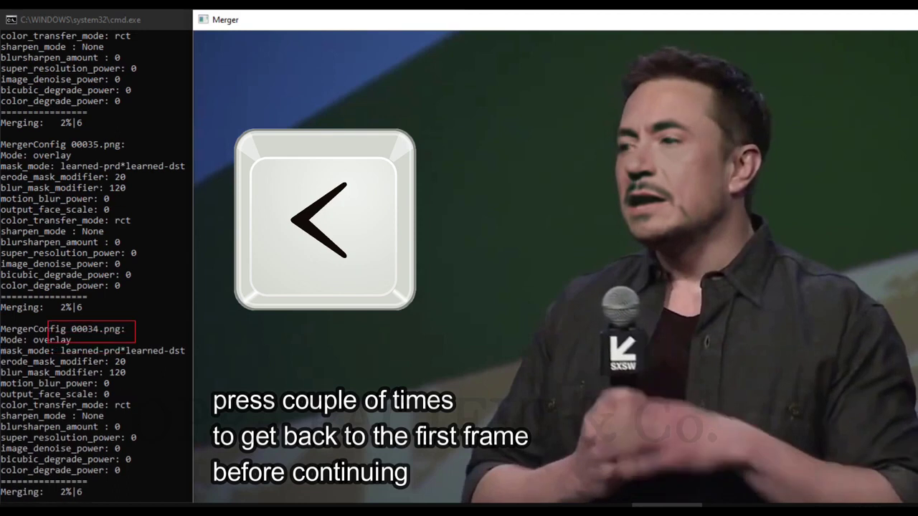
pyautogui.press(',')
pyautogui.press(',')
pyautogui.press(',')
pyautogui.press(',')
pyautogui.press(',')
pyautogui.press(',')
pyautogui.press(',')
pyautogui.press(',')
pyautogui.press(',')
pyautogui.press(',')
pyautogui.press(',')
pyautogui.press(',')
pyautogui.press(',')
pyautogui.press(',')
pyautogui.press(',')
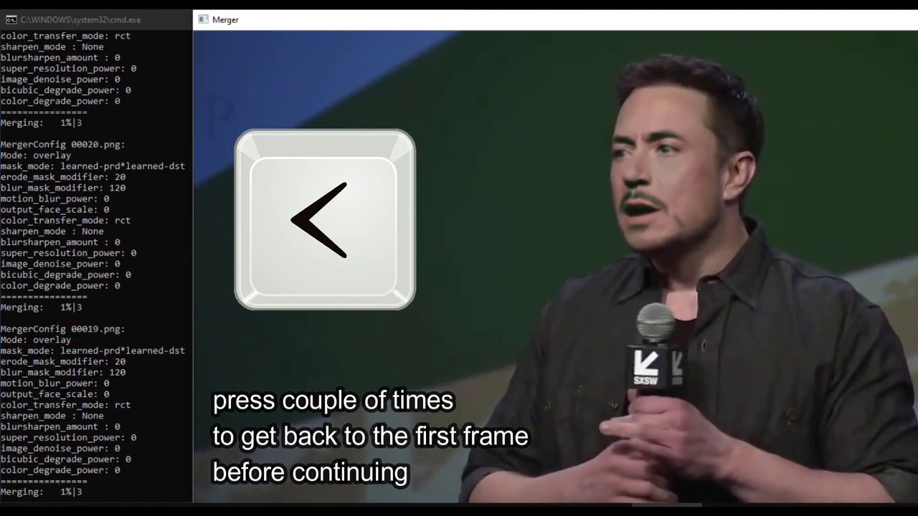
pyautogui.press(',')
pyautogui.press(',')
pyautogui.press(',')
pyautogui.press(',')
pyautogui.press(',')
pyautogui.press(',')
pyautogui.press(',')
pyautogui.press(',')
pyautogui.press(',')
pyautogui.press(',')
pyautogui.press(',')
pyautogui.press(',')
pyautogui.press(',')
pyautogui.press(',')
pyautogui.press(',')
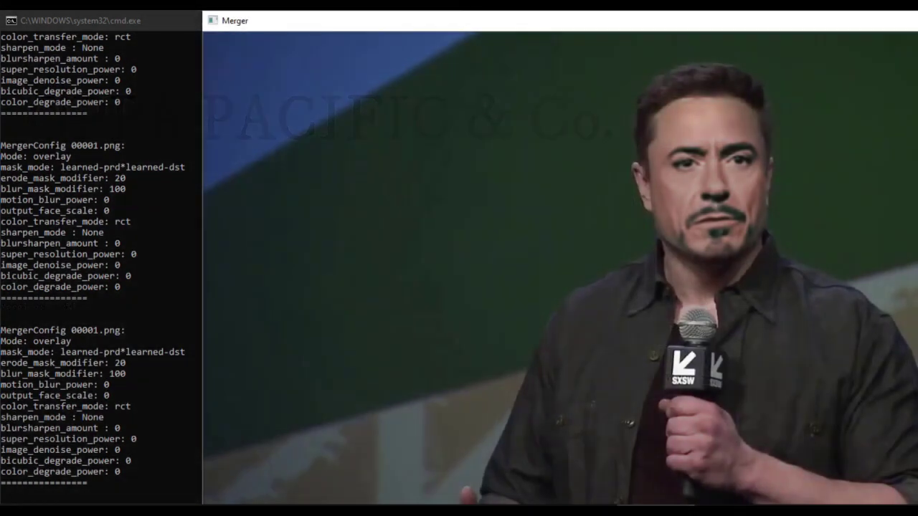
# Step: Apply the tuned overlay settings to every frame and run the automatic merge
pyautogui.press('.')
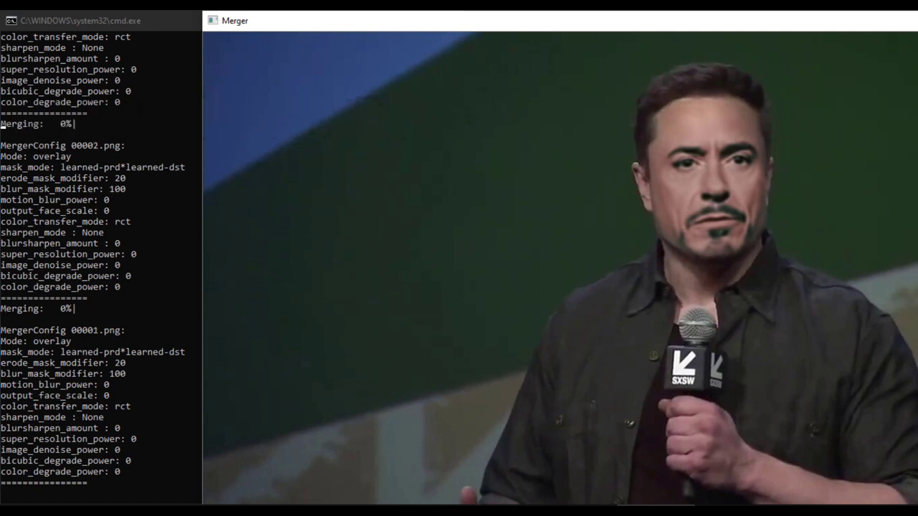
pyautogui.press('.')
pyautogui.hotkey('shift', '.')
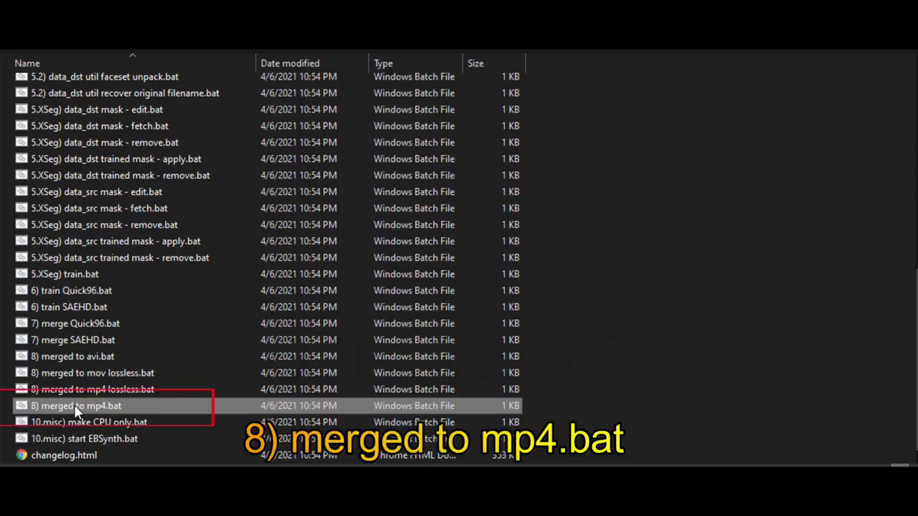
# Step: Run '8) merged to mp4.bat' with the default bitrate 16 to encode result.mp4
pyautogui.doubleClick(76, 407)
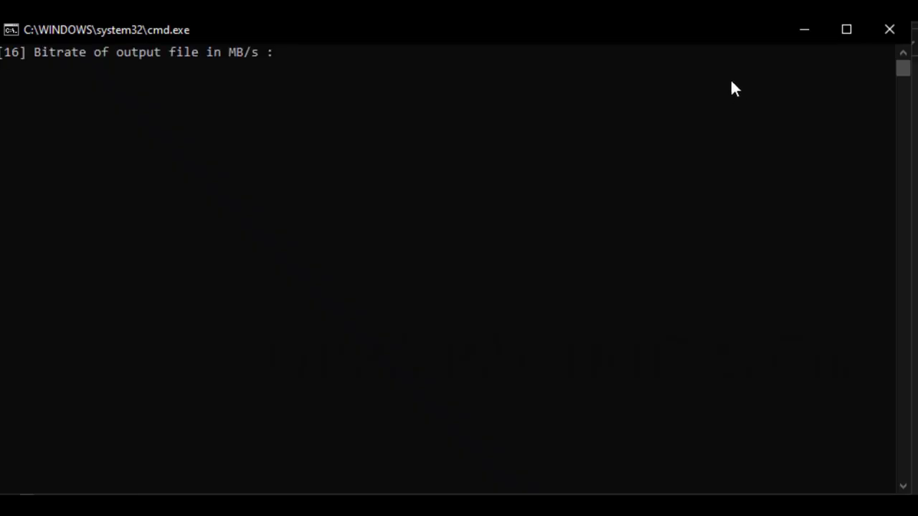
pyautogui.press('Return')
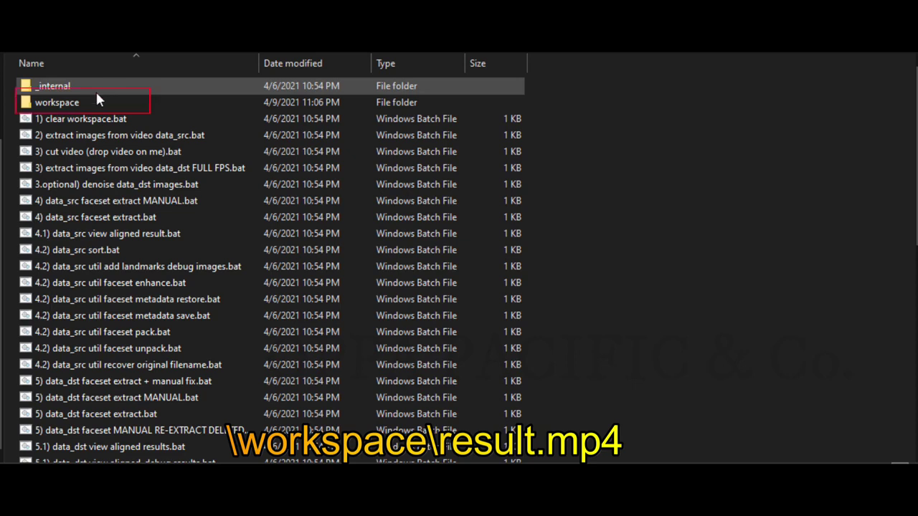
# Step: Open the workspace folder to see result.mp4 and result_mask.mp4
pyautogui.doubleClick(92, 102)
pyautogui.scroll(-1, 438, 158)
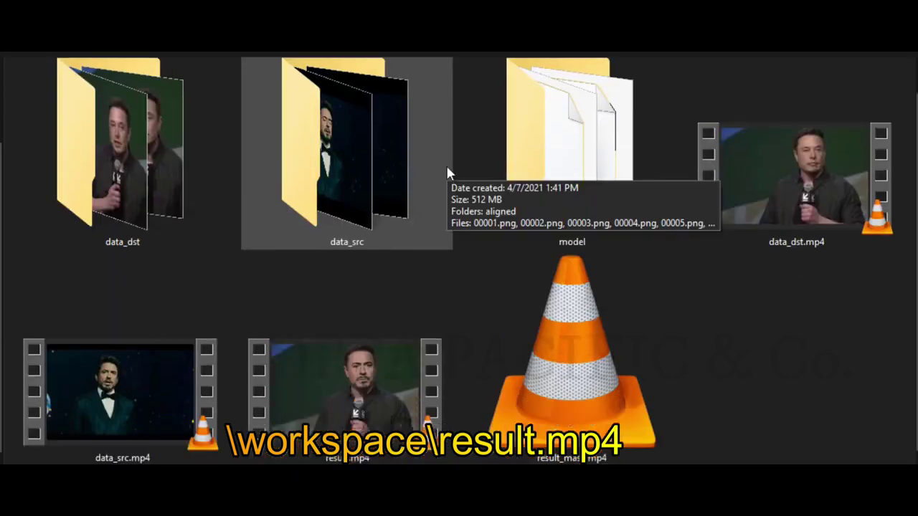